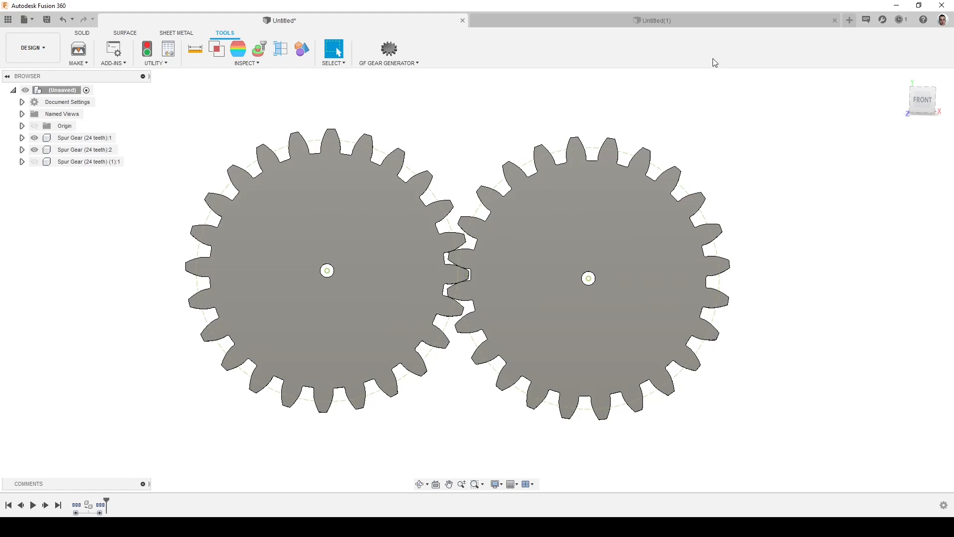
Switch to the empty Untitled(1) document and run the C++ SpurGear sample script
click(697, 22)
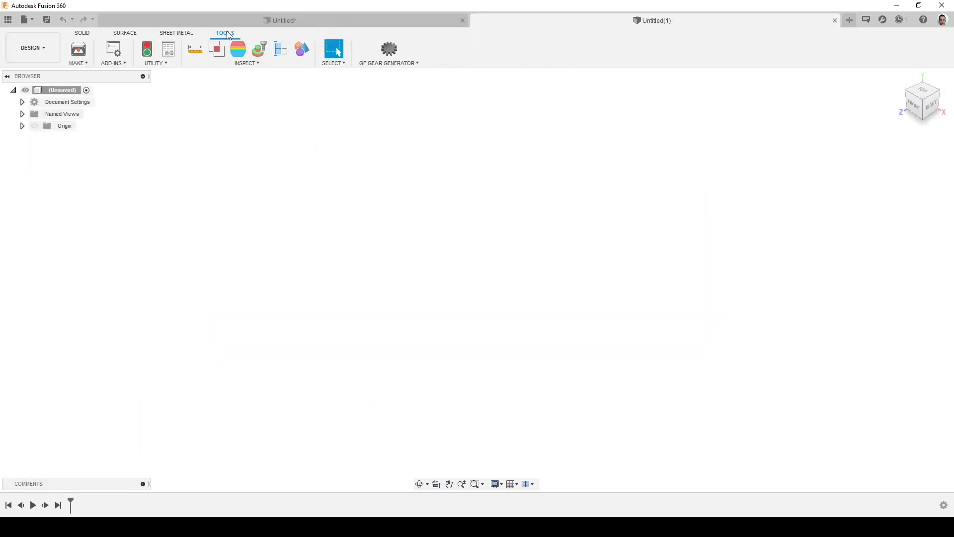
click(117, 52)
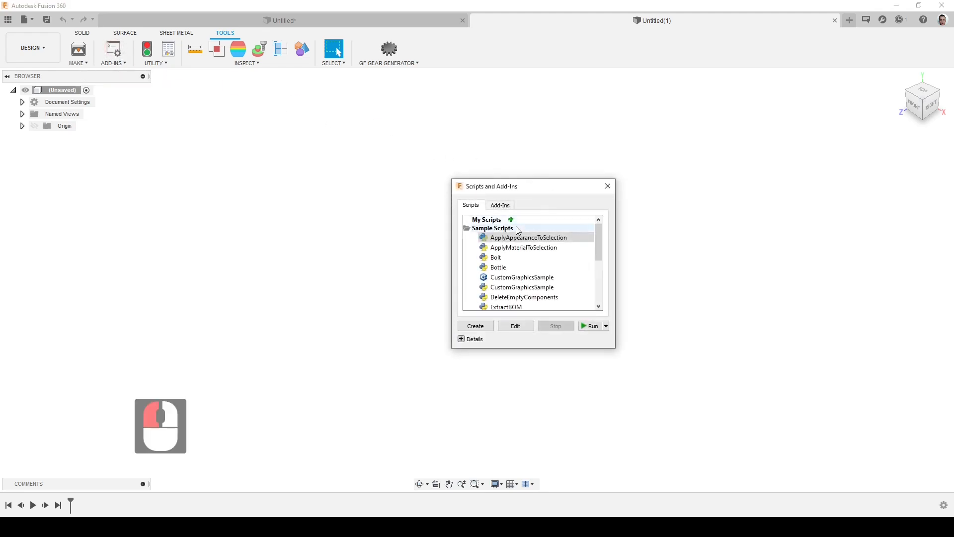
scroll(533, 261, down, 6)
scroll(537, 271, down, 5)
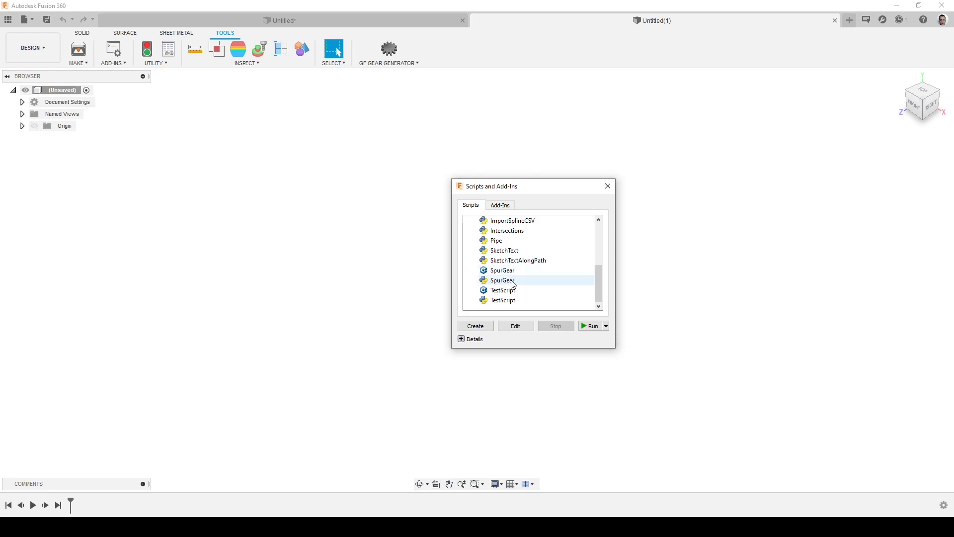
click(513, 270)
click(591, 326)
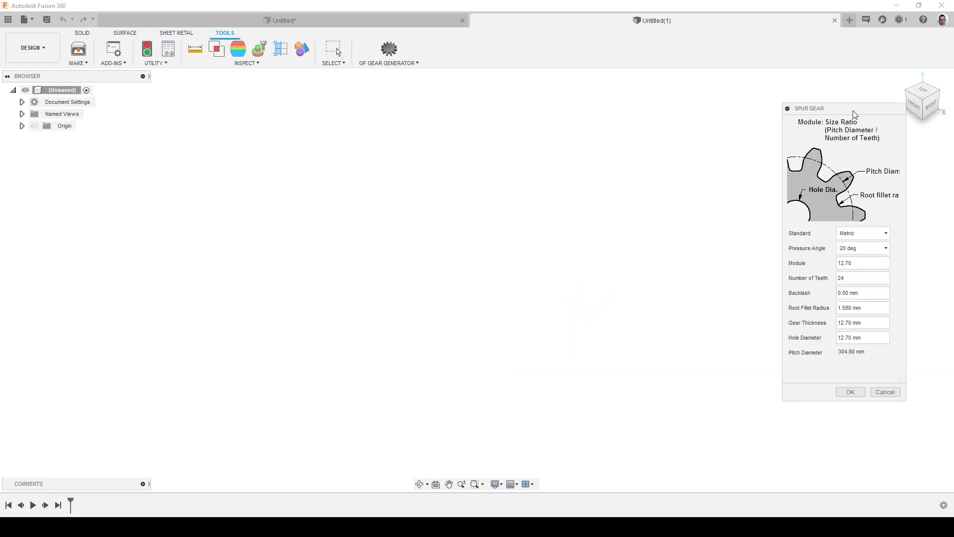
drag(846, 103, 837, 91)
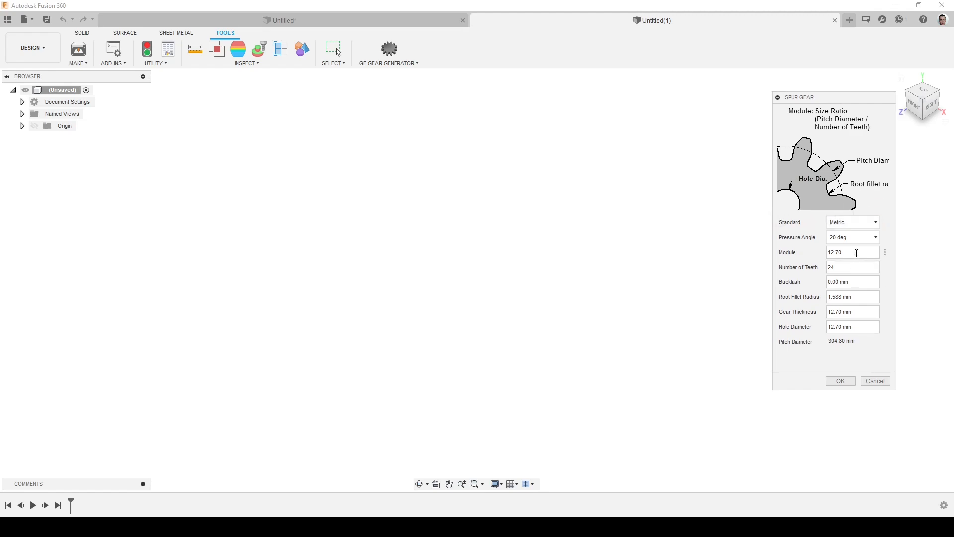
Set the spur gear's module to 10, number of teeth to 30 and pressure angle to 20 deg
drag(857, 254, 805, 253)
text(10)
drag(840, 268, 813, 265)
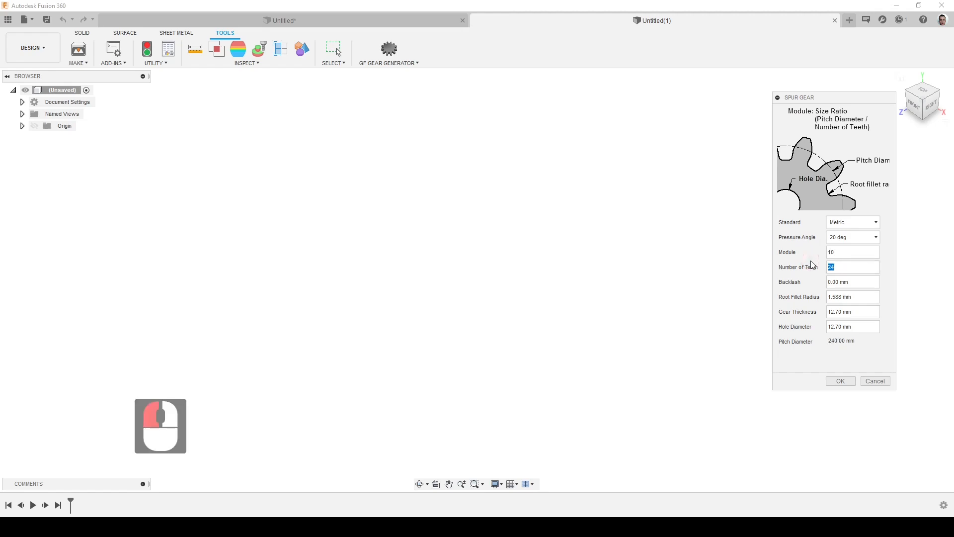
text(30)
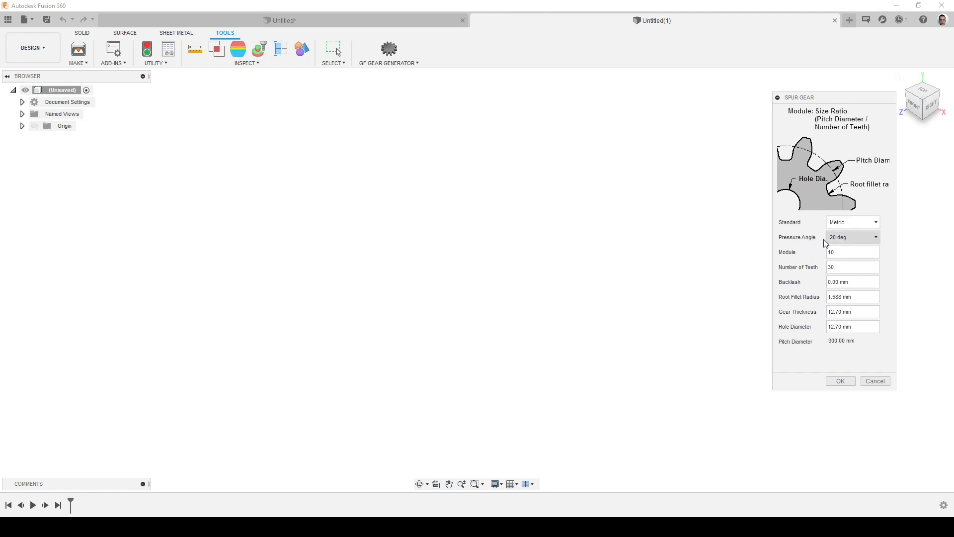
click(857, 239)
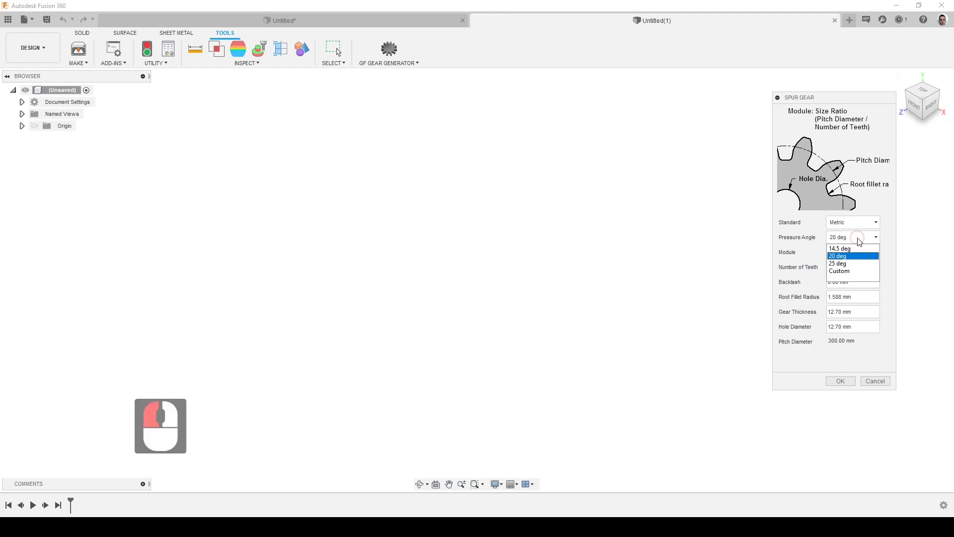
click(839, 257)
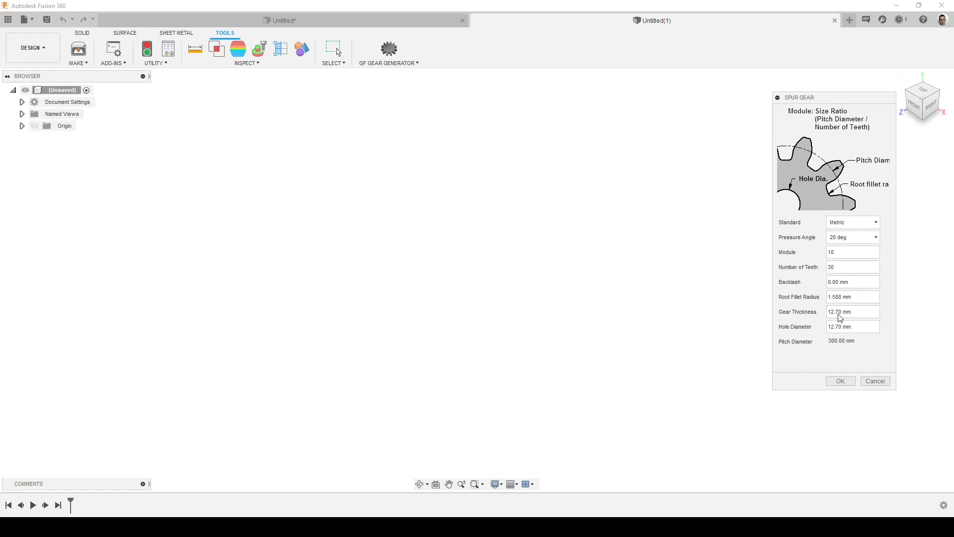
Set the gear thickness to 20 mm and the hole diameter to 10 mm, and create the spur gear
drag(862, 316, 814, 310)
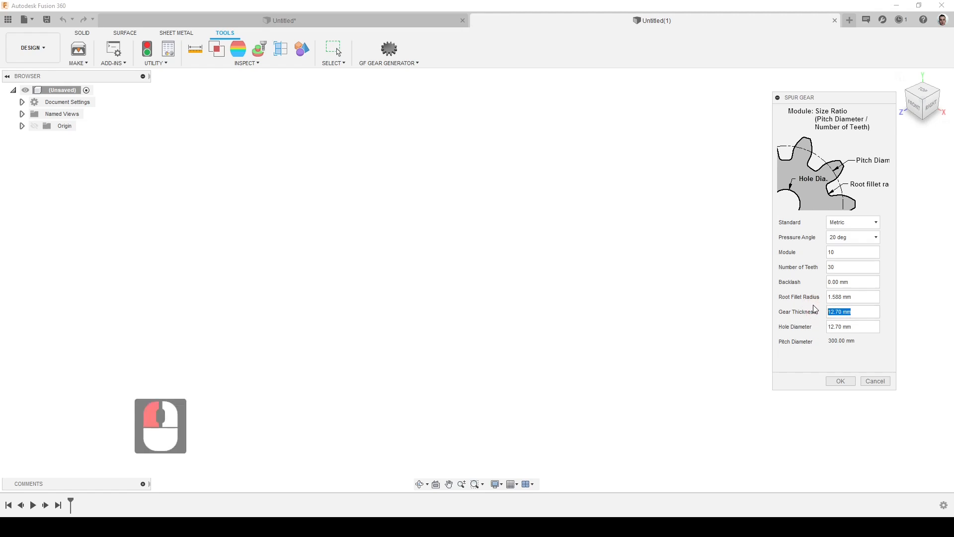
text(20)
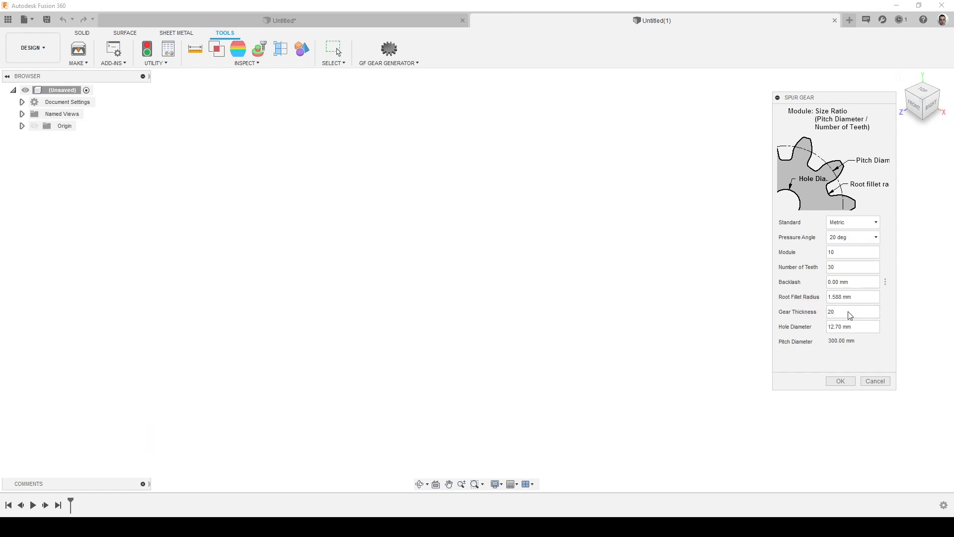
drag(858, 327, 805, 326)
text(10)
click(844, 382)
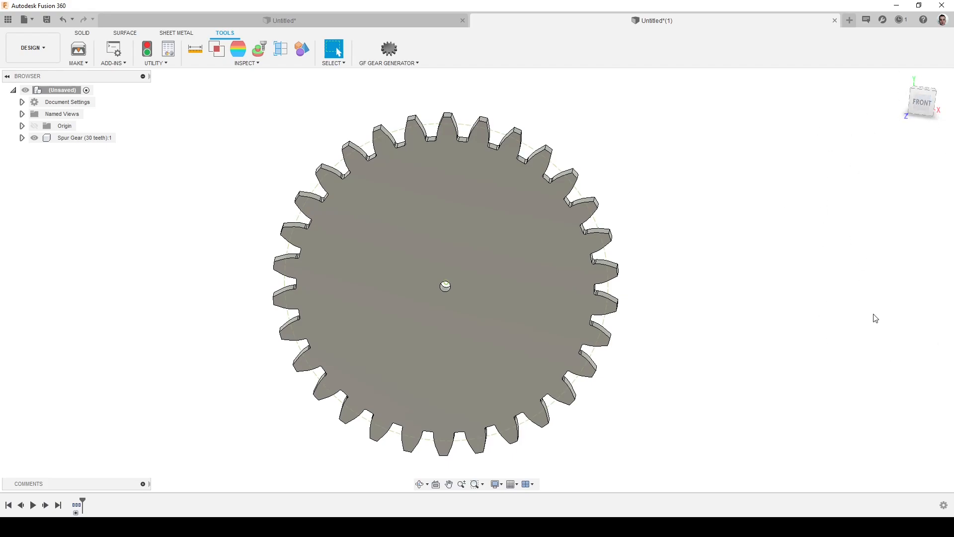
Expand the gear component's bodies and sketches and make all three of its sketches visible
click(22, 137)
click(31, 162)
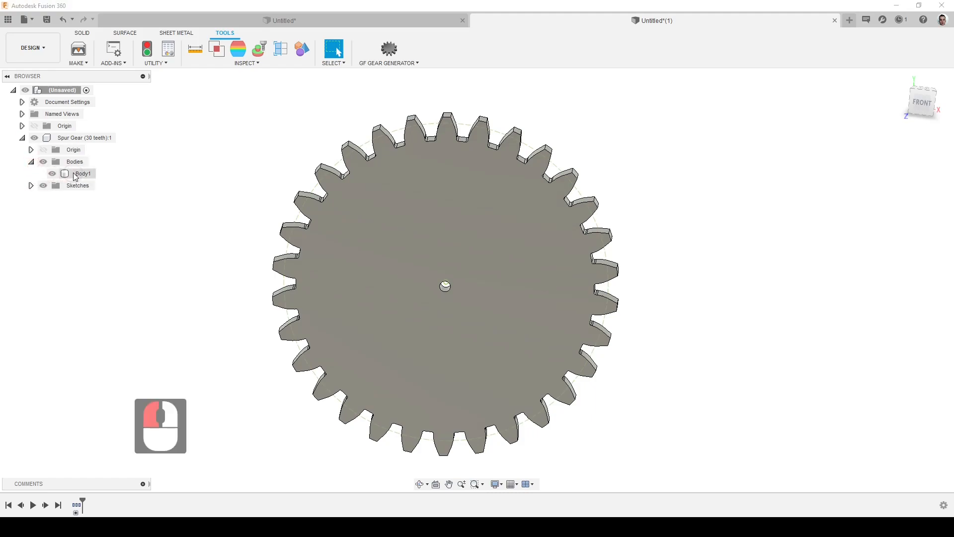
click(30, 185)
click(52, 209)
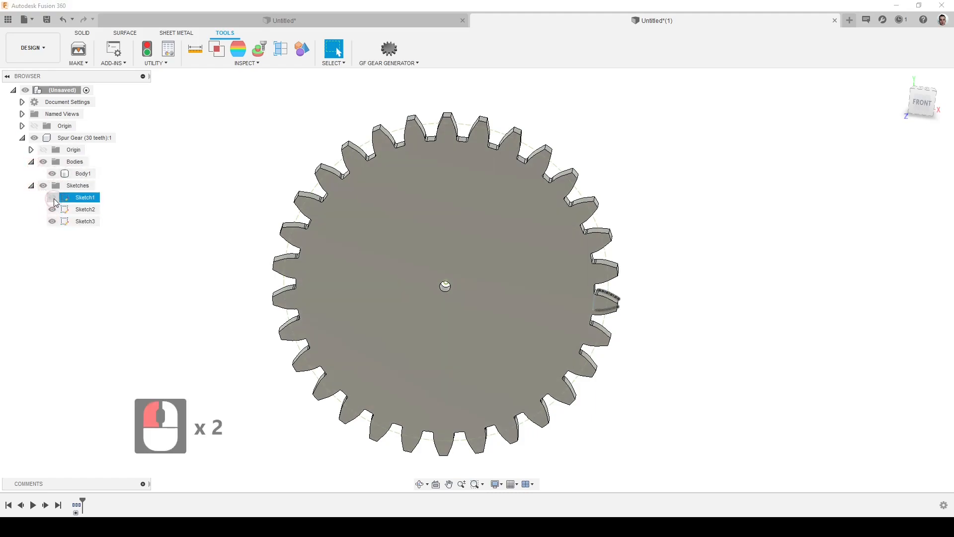
click(43, 186)
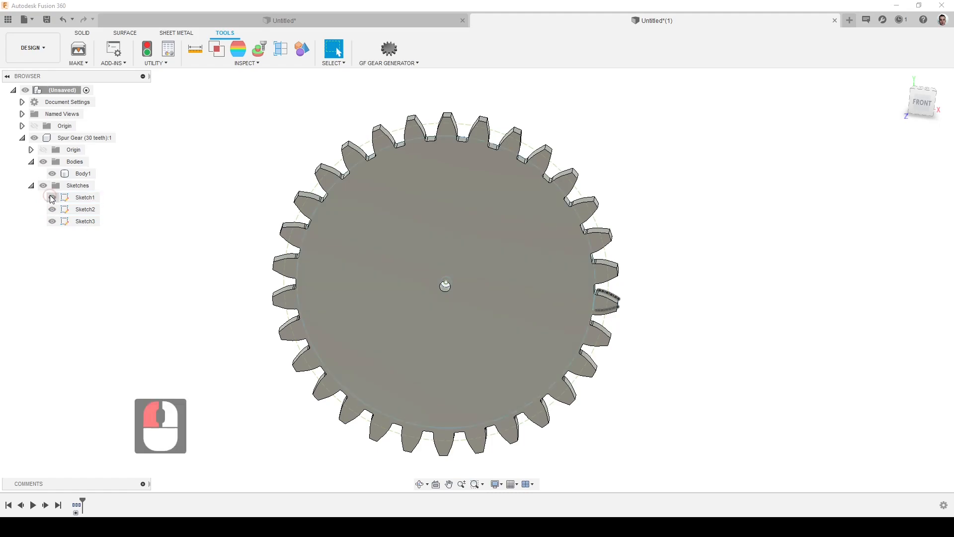
Toggle Sketch1, Sketch2 and Sketch3 to examine what each contains, leaving only Sketch2 hidden, and return to the front view
scroll(530, 286, down, 1)
scroll(279, 213, up, 6)
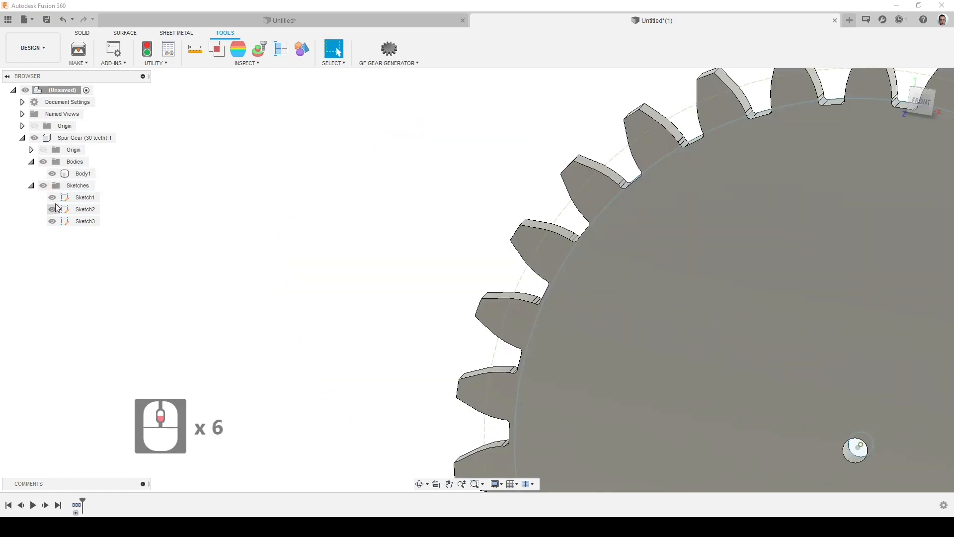
click(52, 198)
click(52, 198)
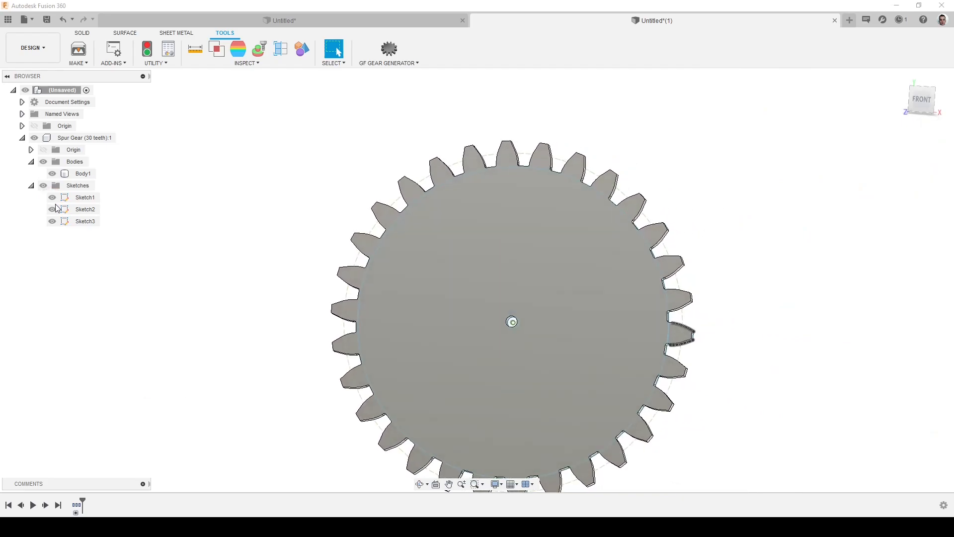
click(53, 210)
click(53, 211)
click(52, 222)
click(52, 221)
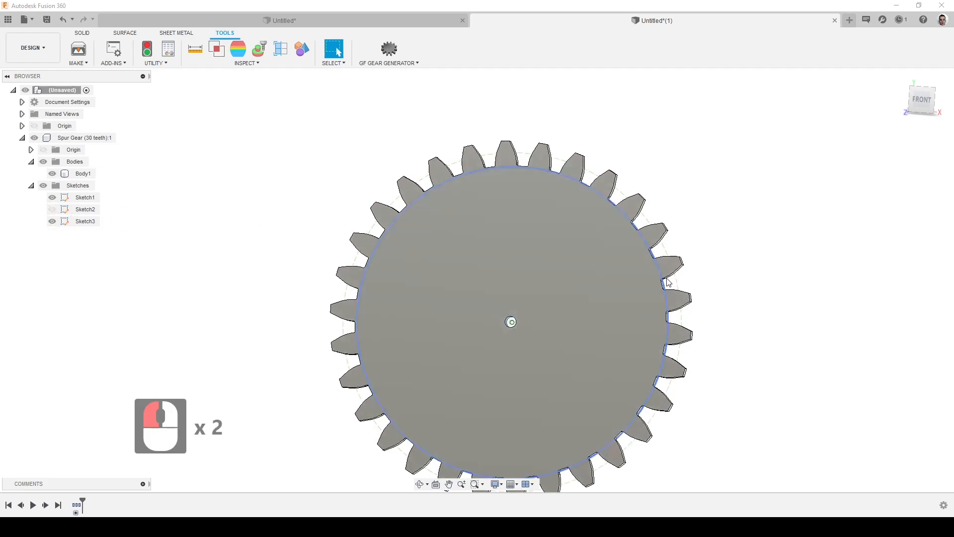
scroll(696, 293, up, 9)
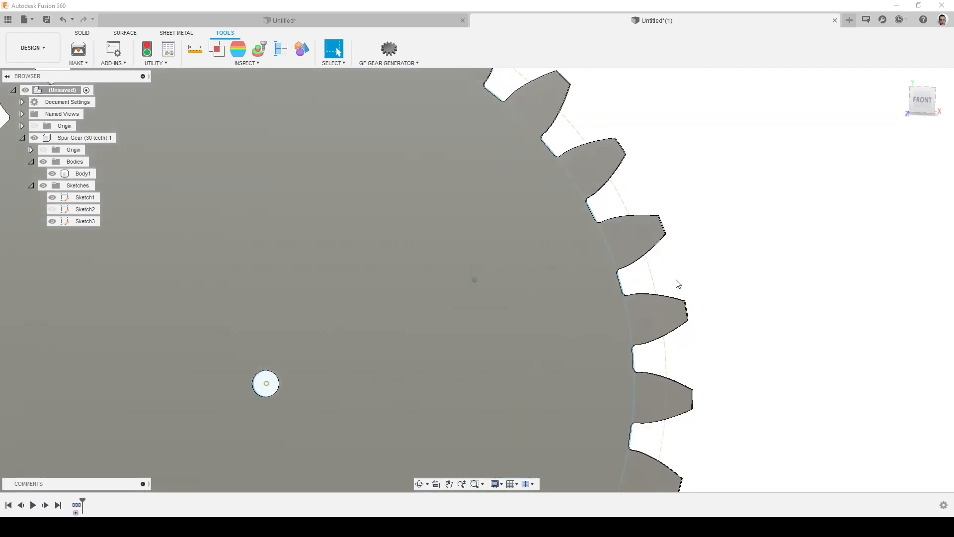
scroll(639, 266, down, 7)
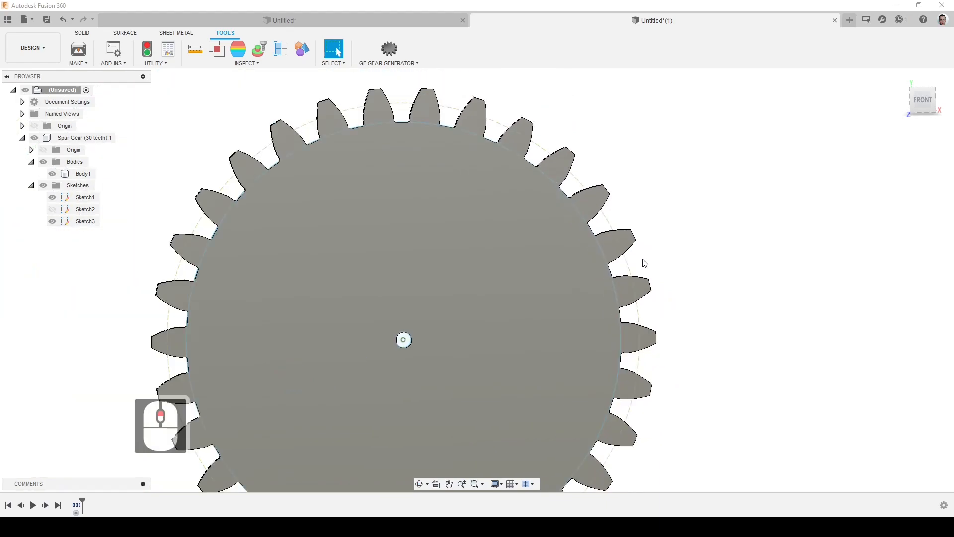
click(925, 101)
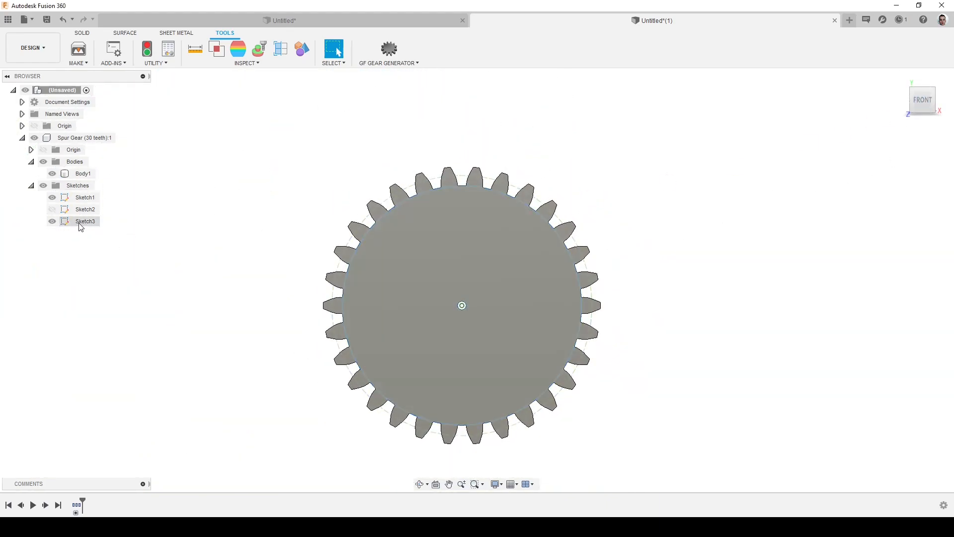
click(22, 138)
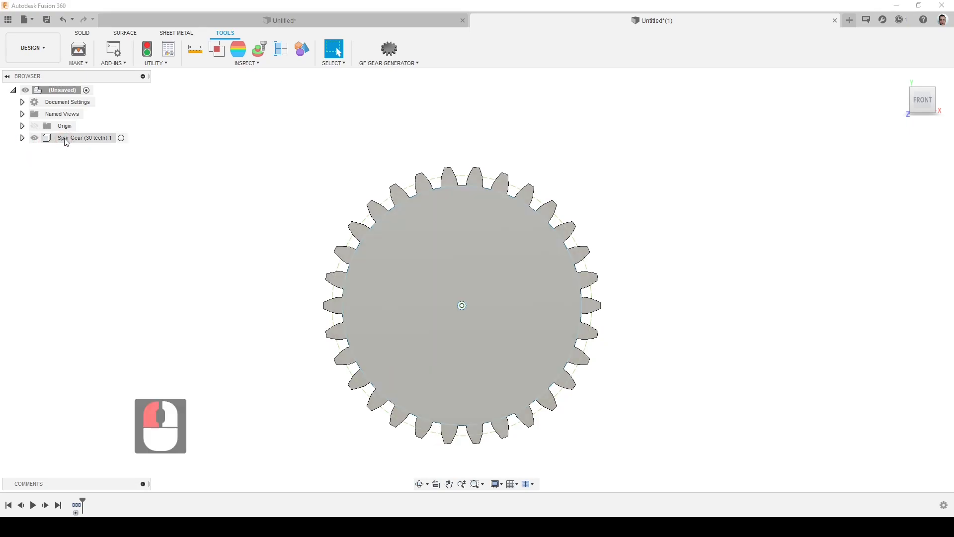
right_click(62, 138)
click(85, 173)
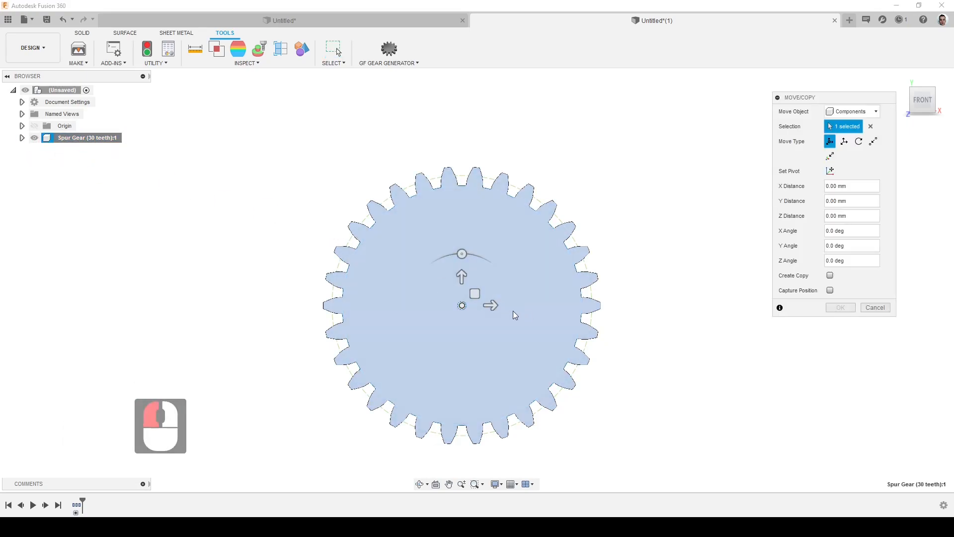
drag(494, 304, 708, 306)
click(875, 307)
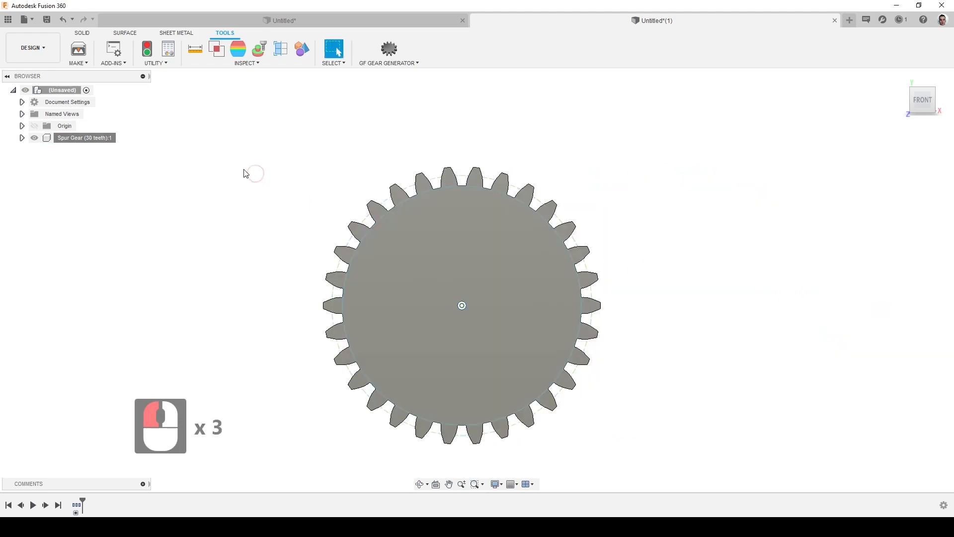
Create a copy of the 30-tooth gear component offset 300 mm along X with Move/Copy
right_click(79, 138)
click(103, 169)
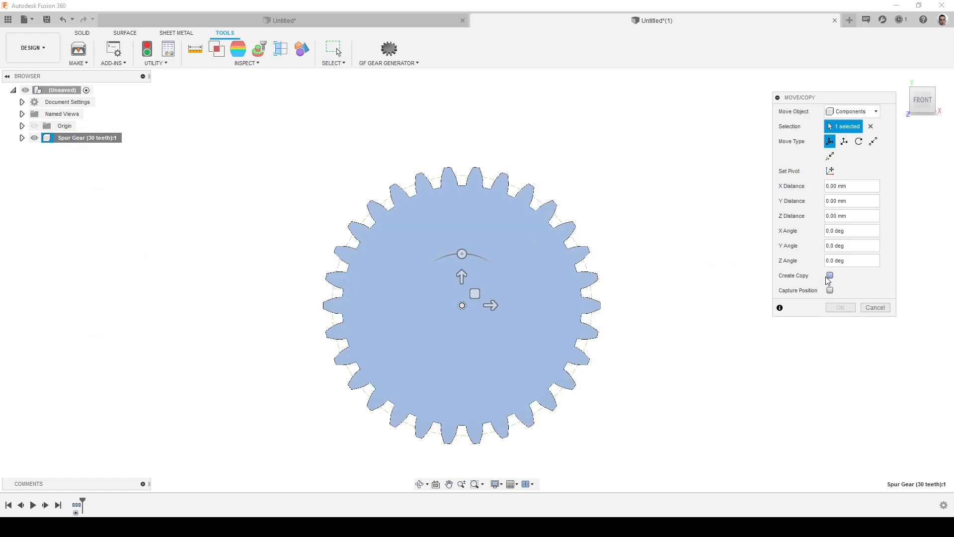
click(829, 275)
drag(506, 303, 753, 305)
scroll(596, 308, down, 16)
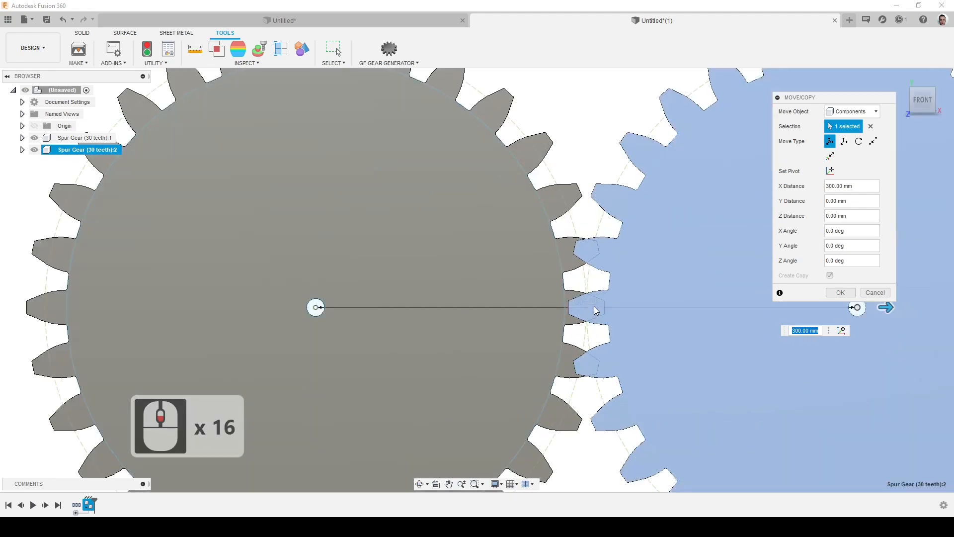
scroll(591, 305, down, 5)
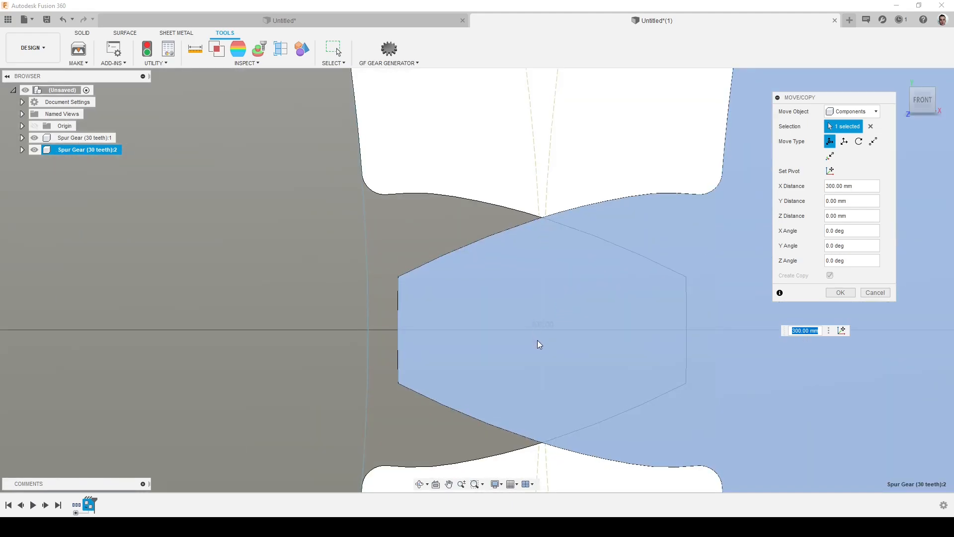
Try rotating the copied gear about Z by 7.5 degrees and by 8 degrees
scroll(555, 338, up, 20)
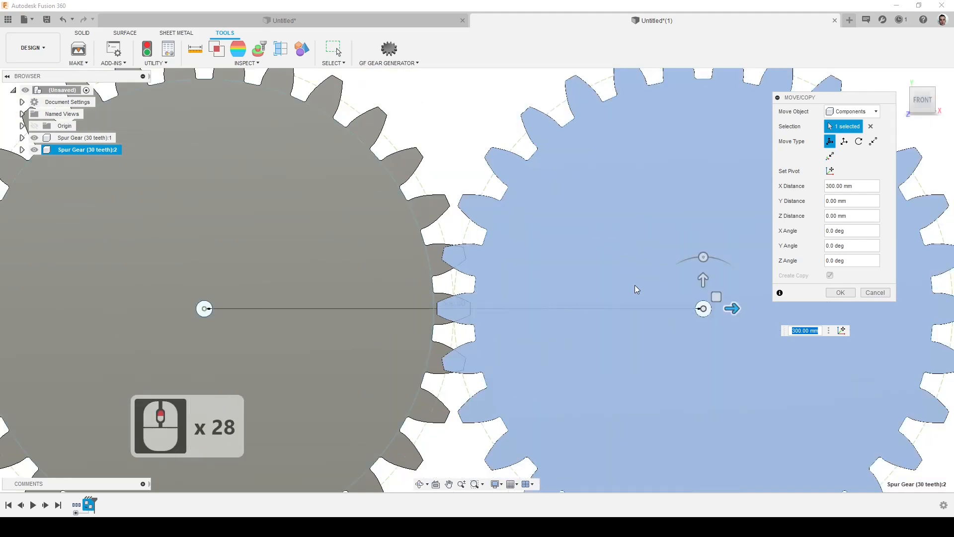
drag(703, 257, 710, 256)
text(7.5)
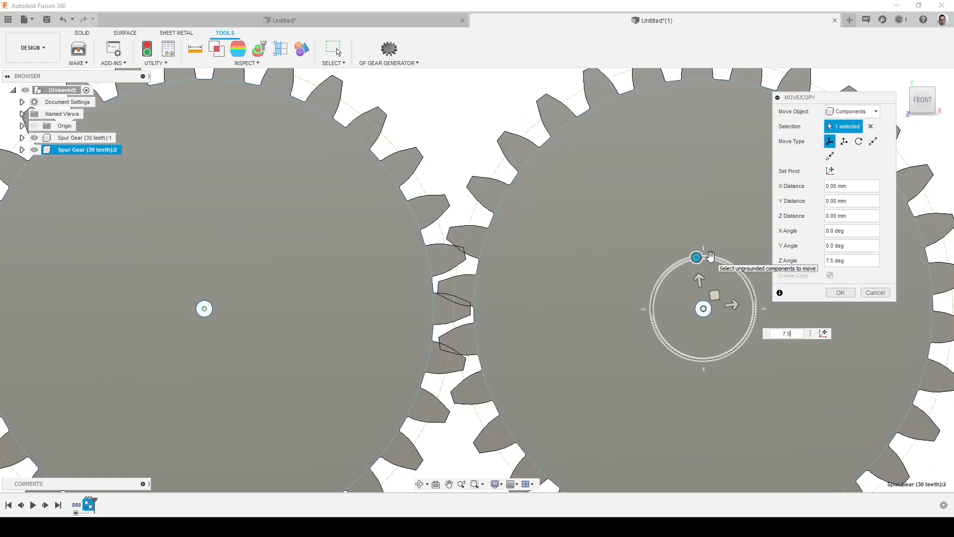
key(BackSpace)
key(BackSpace)
key(BackSpace)
text(8)
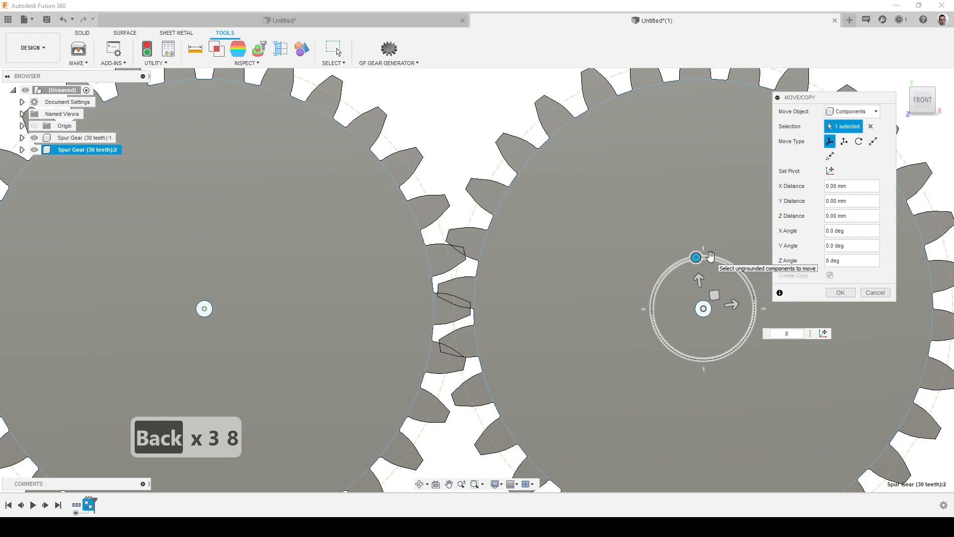
Set the copied 30-tooth gear's rotation about Z to 6 degrees
key(BackSpace)
key(BackSpace)
text(6)
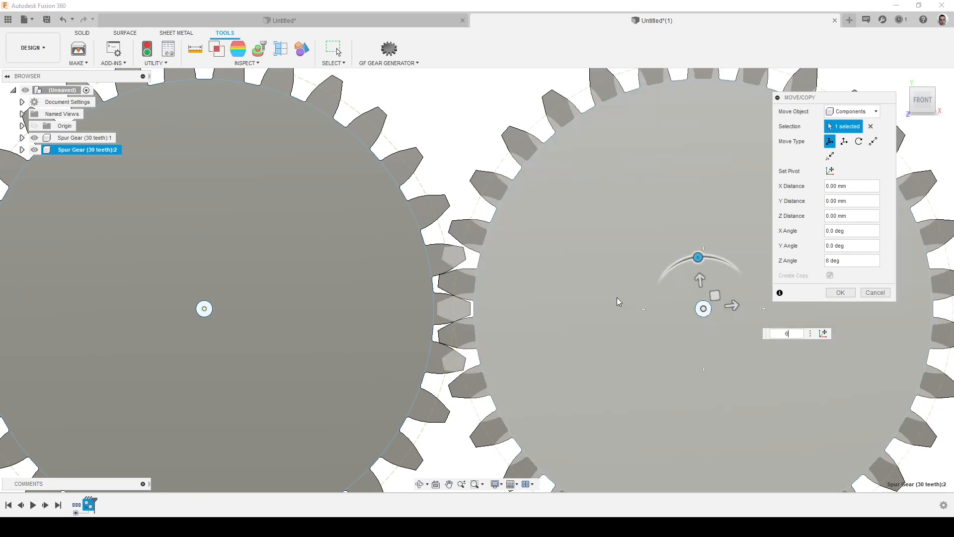
Examine the tooth contacts between the two 30-tooth gears up close and accept the rotated copy
scroll(452, 331, up, 19)
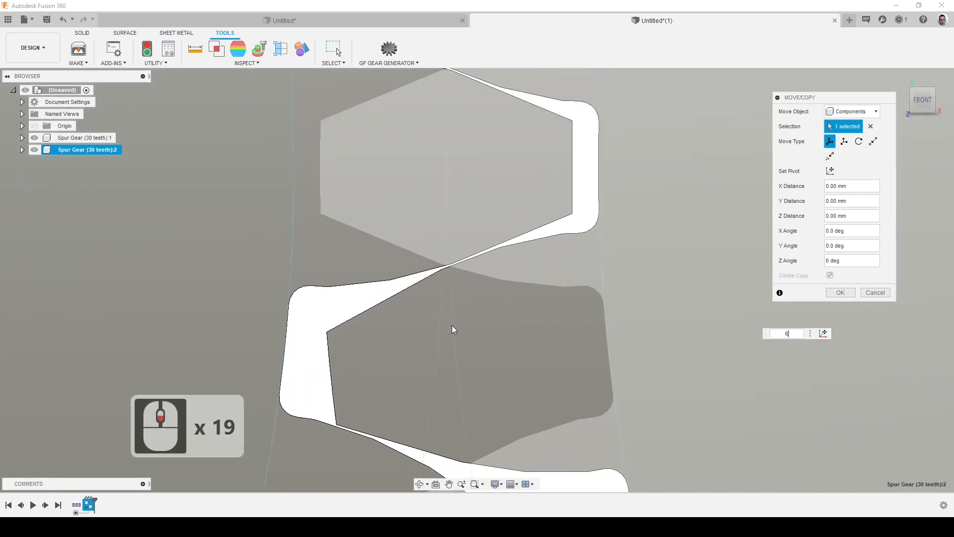
scroll(451, 325, down, 3)
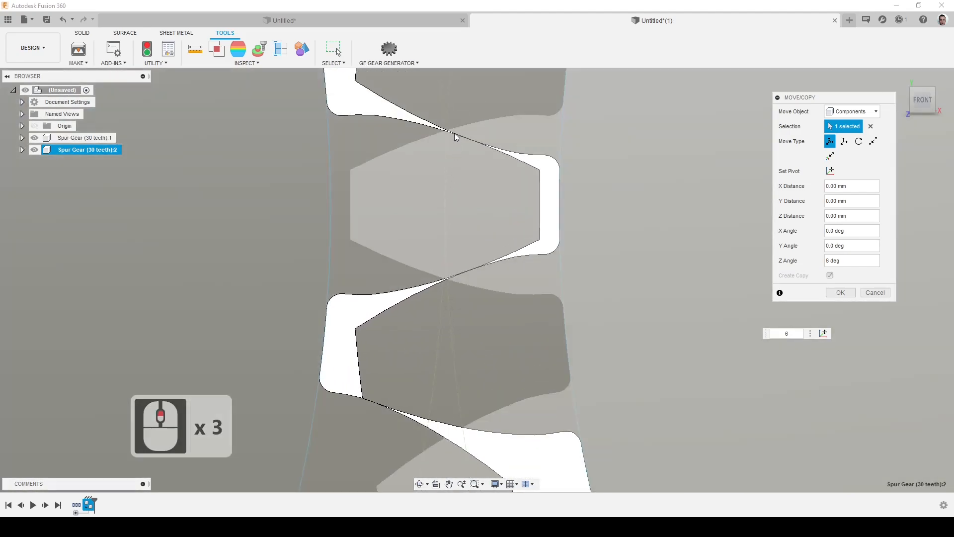
scroll(454, 134, up, 11)
scroll(482, 153, up, 8)
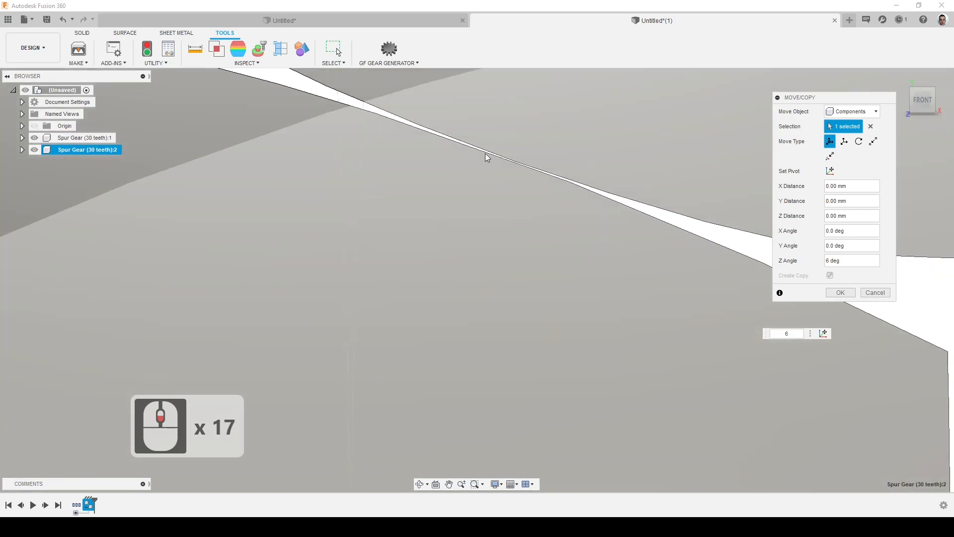
scroll(478, 165, down, 17)
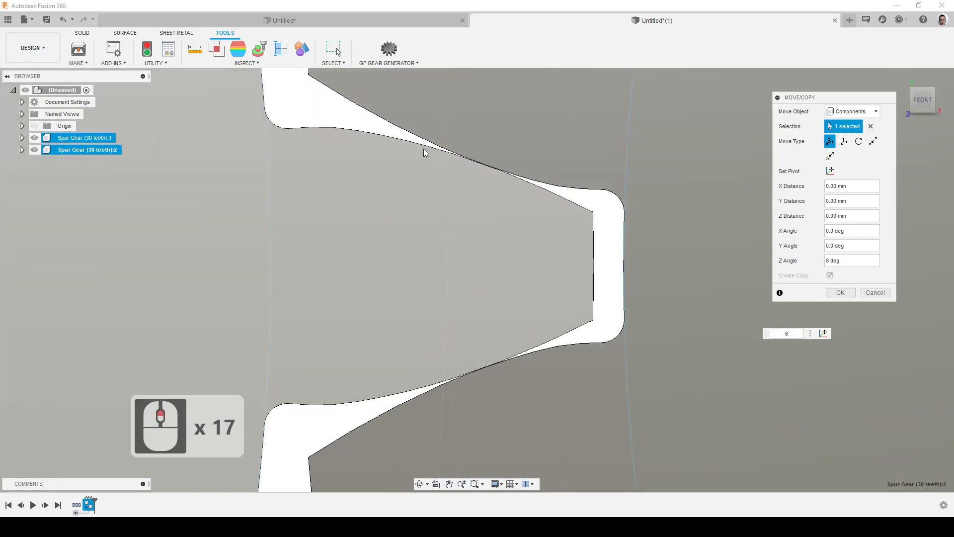
scroll(432, 149, up, 10)
scroll(485, 163, down, 14)
scroll(489, 169, down, 3)
scroll(497, 291, up, 12)
scroll(499, 303, up, 5)
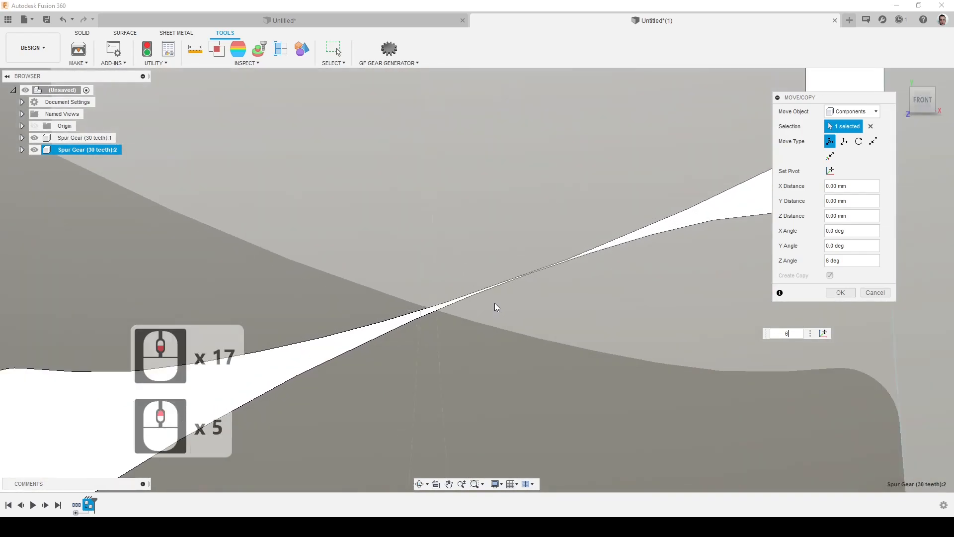
scroll(492, 303, down, 20)
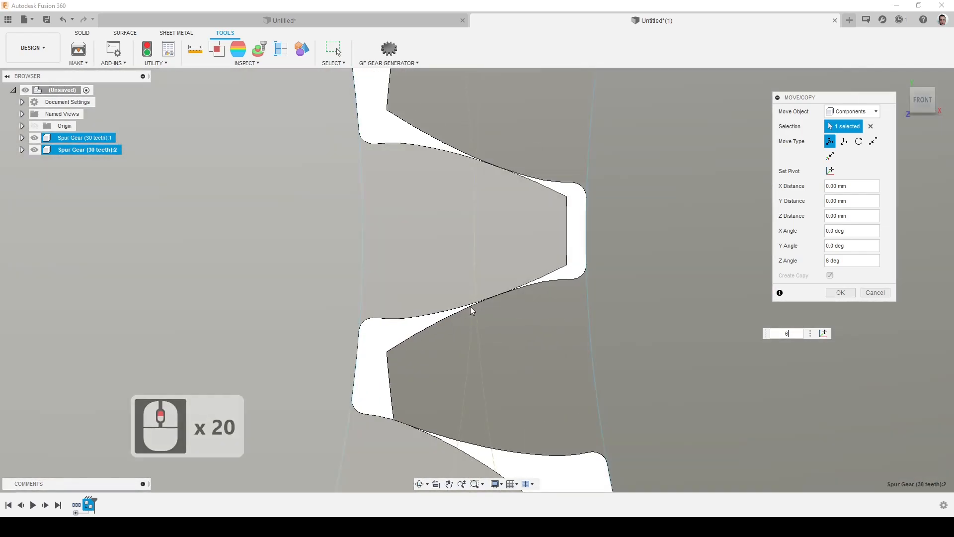
scroll(397, 425, up, 20)
scroll(391, 394, up, 6)
scroll(348, 308, down, 6)
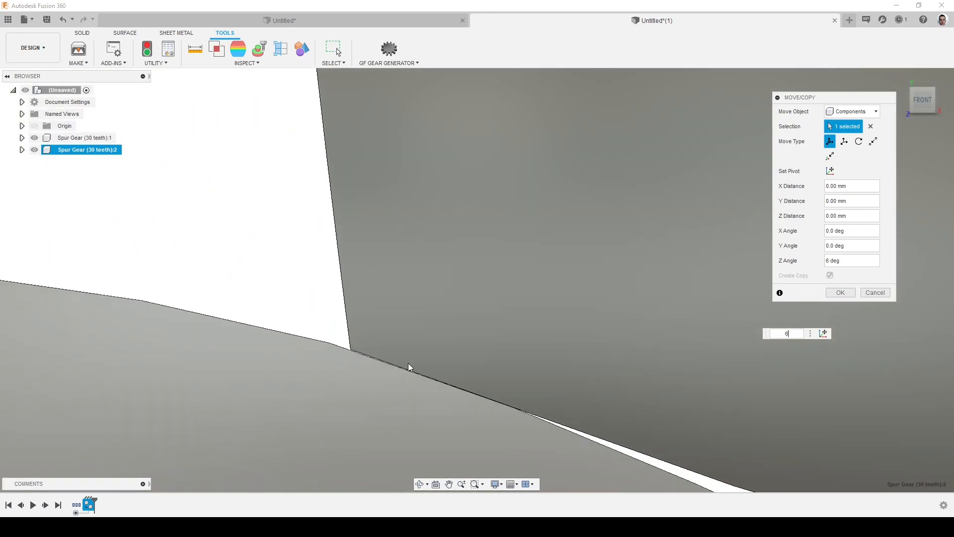
scroll(431, 337, up, 11)
scroll(429, 334, up, 20)
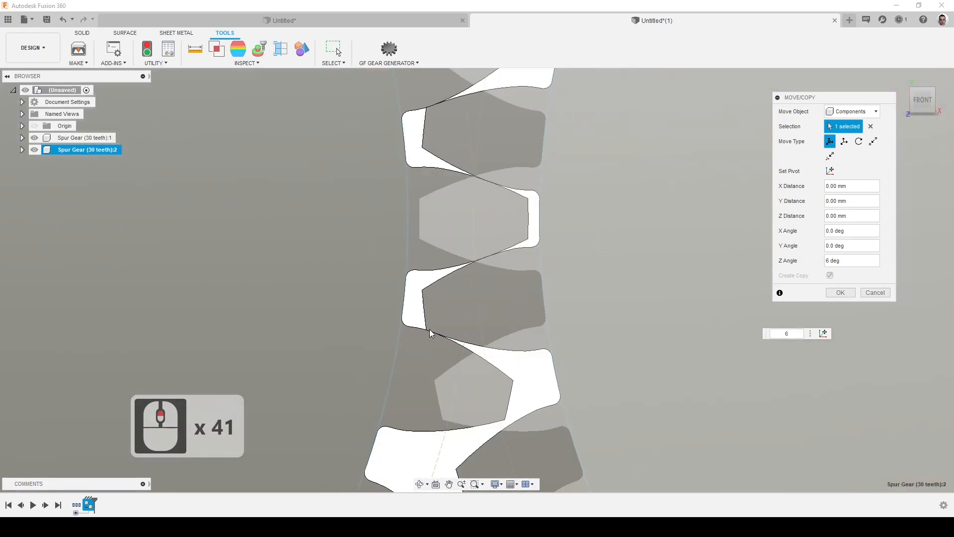
scroll(429, 326, up, 11)
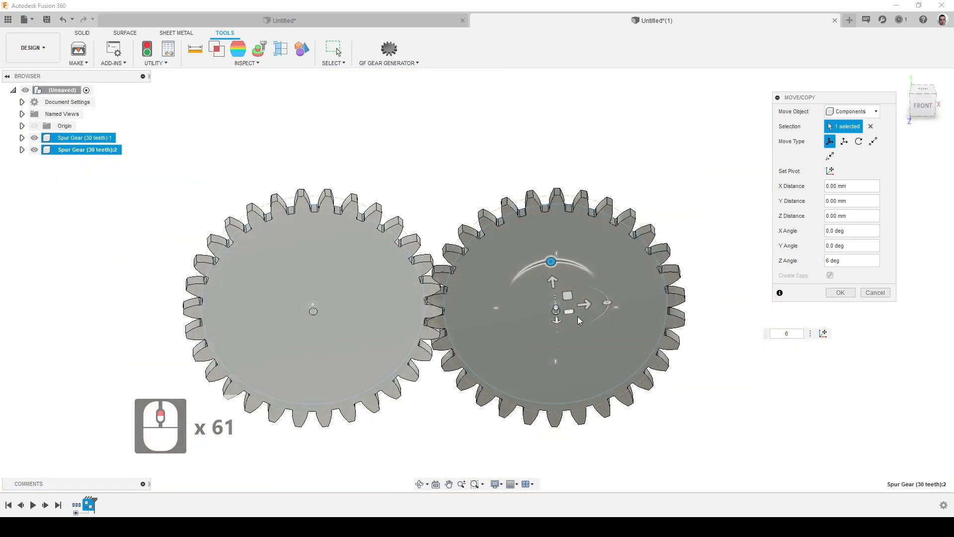
click(839, 296)
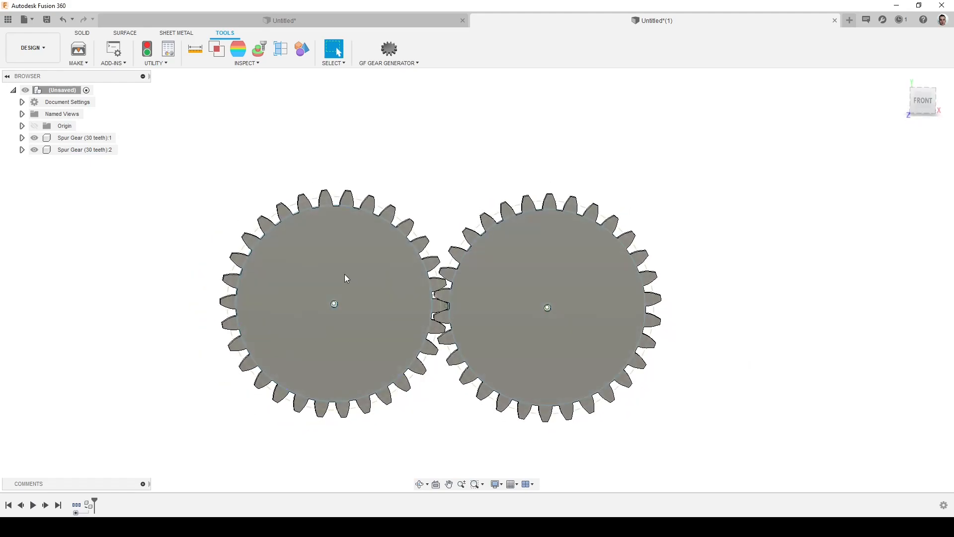
Run the SpurGear script to generate a metric 10-tooth gear with module 10
click(114, 49)
scroll(512, 272, down, 6)
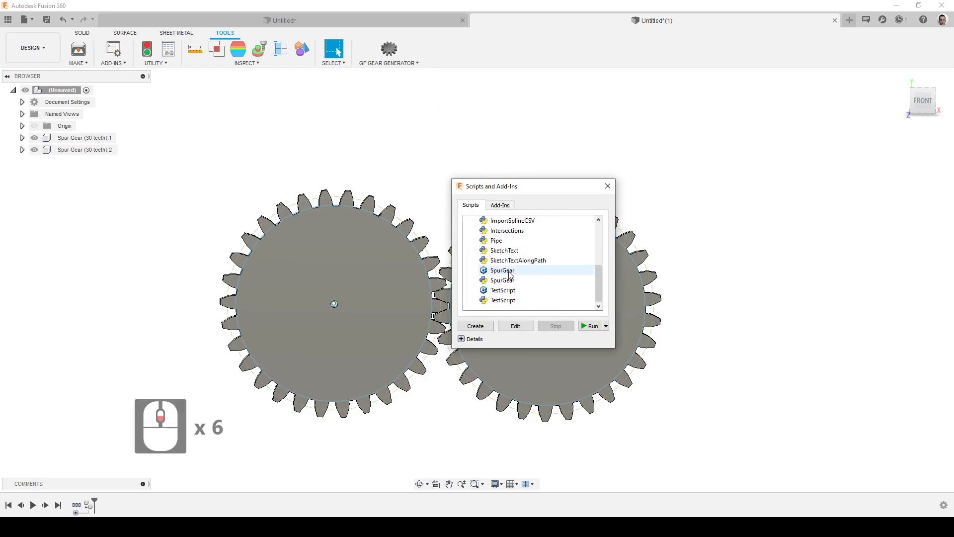
click(511, 274)
click(590, 325)
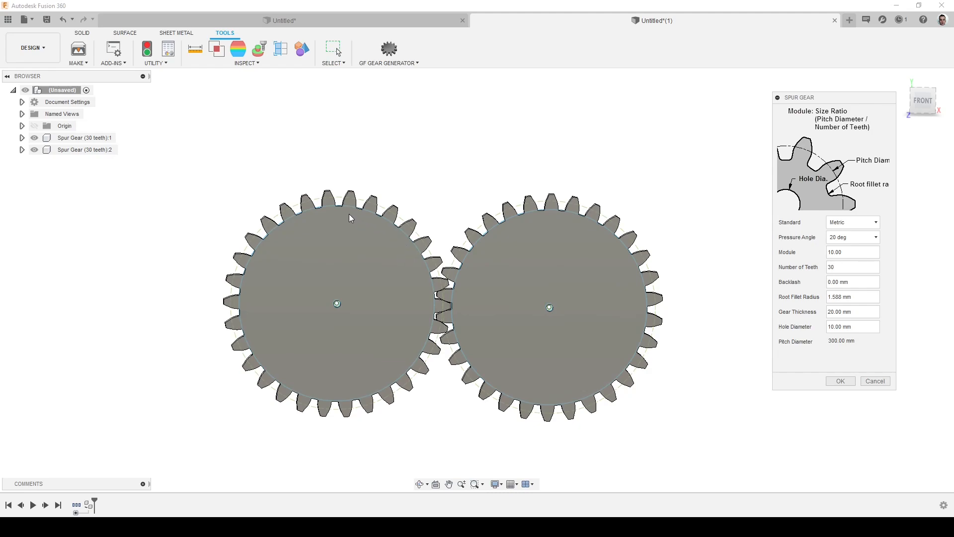
double_click(838, 269)
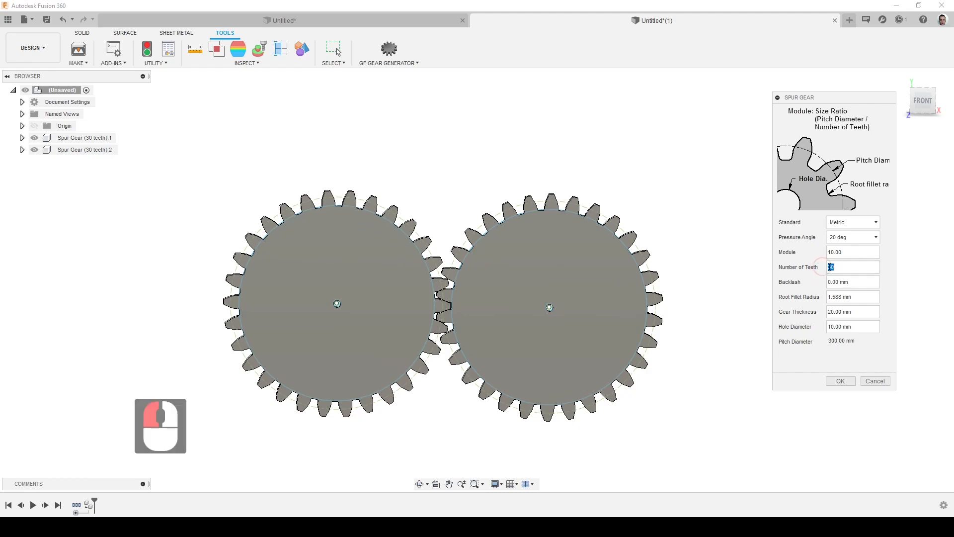
text(10)
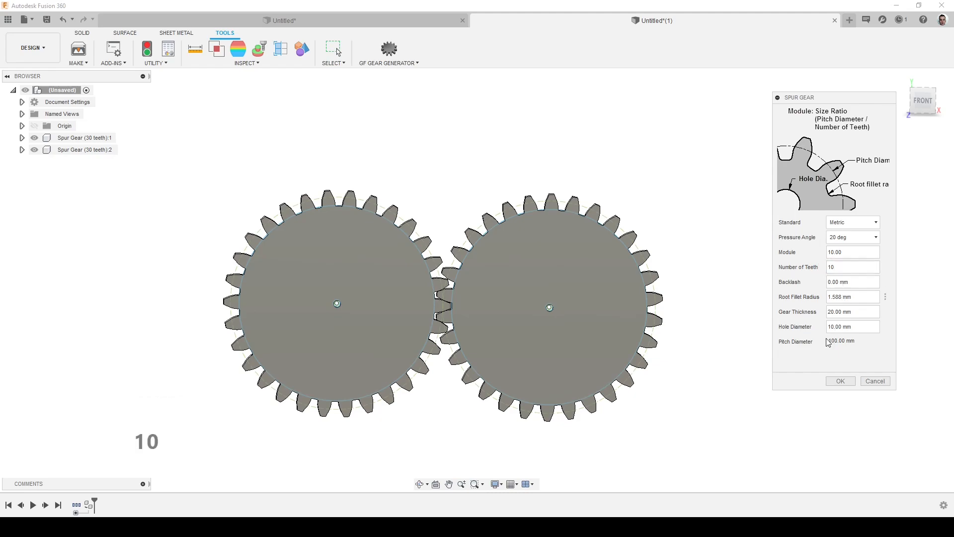
click(802, 363)
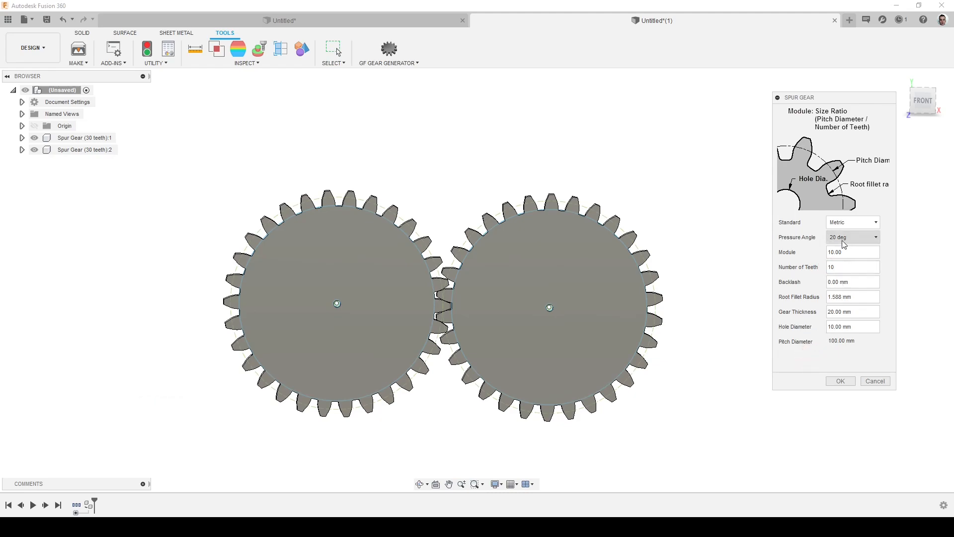
click(841, 380)
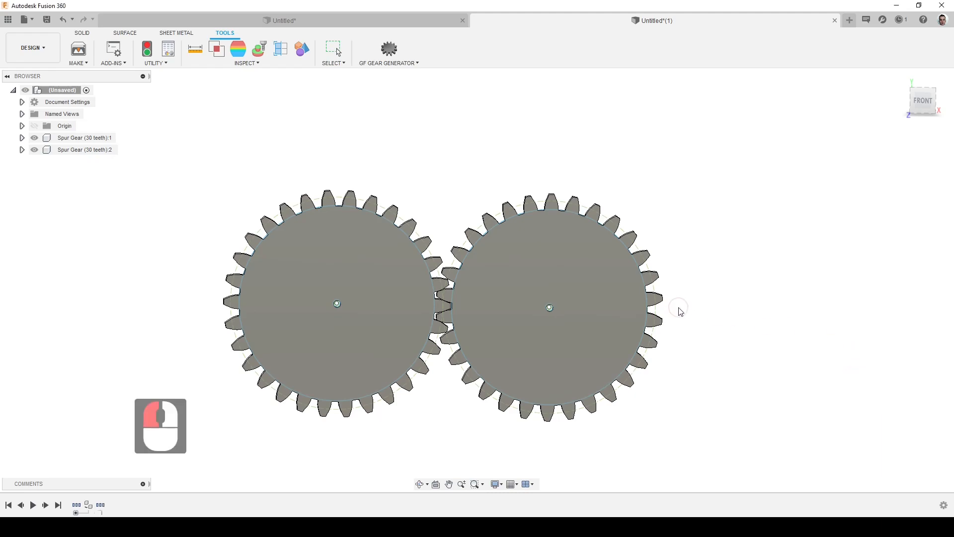
Move the 10-tooth gear in negative X until its pitch circle touches that of the original 30-tooth gear
scroll(343, 309, up, 1)
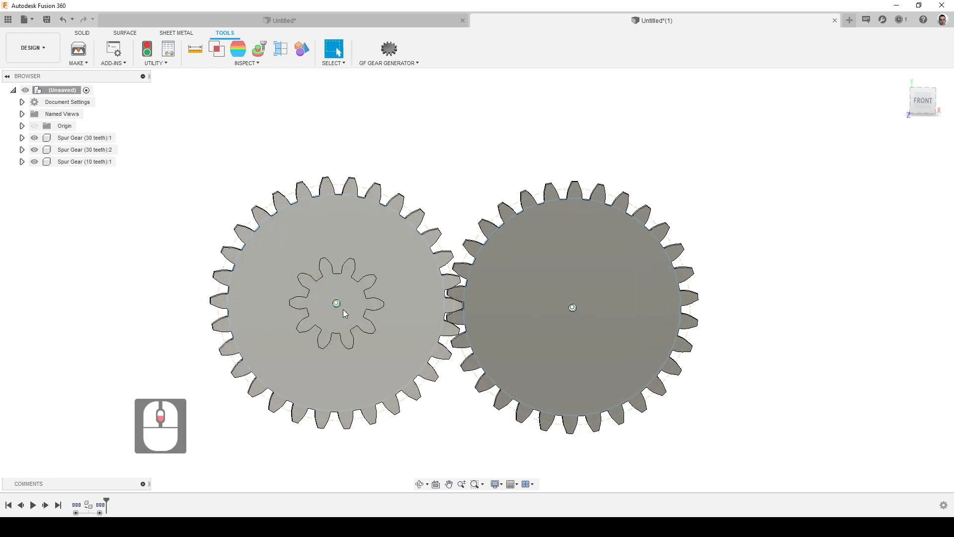
click(64, 162)
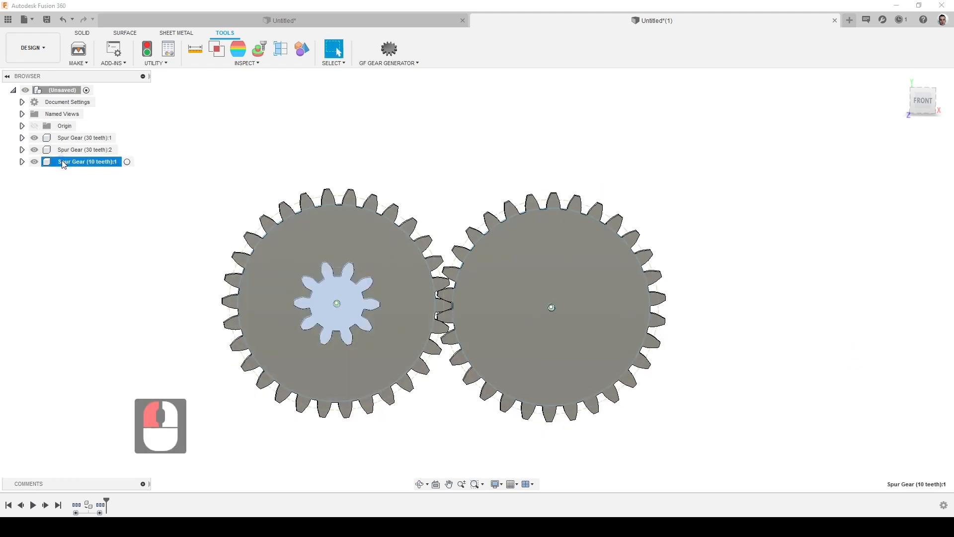
right_click(64, 162)
click(87, 190)
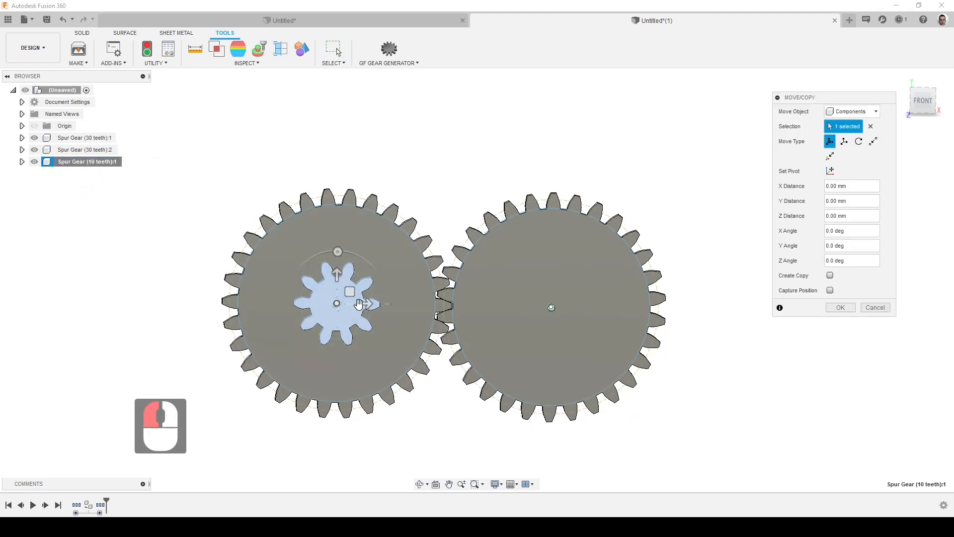
drag(367, 304, 220, 299)
scroll(220, 299, up, 16)
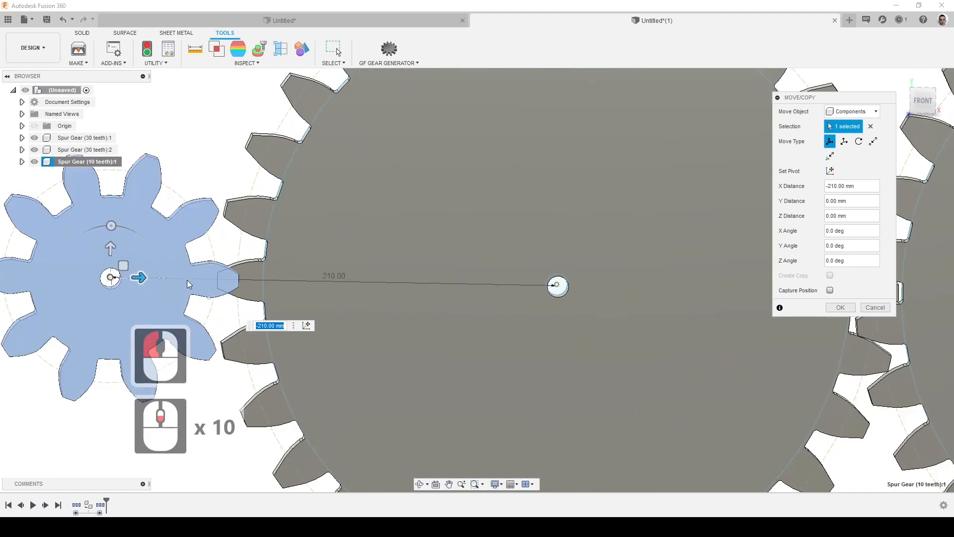
click(923, 100)
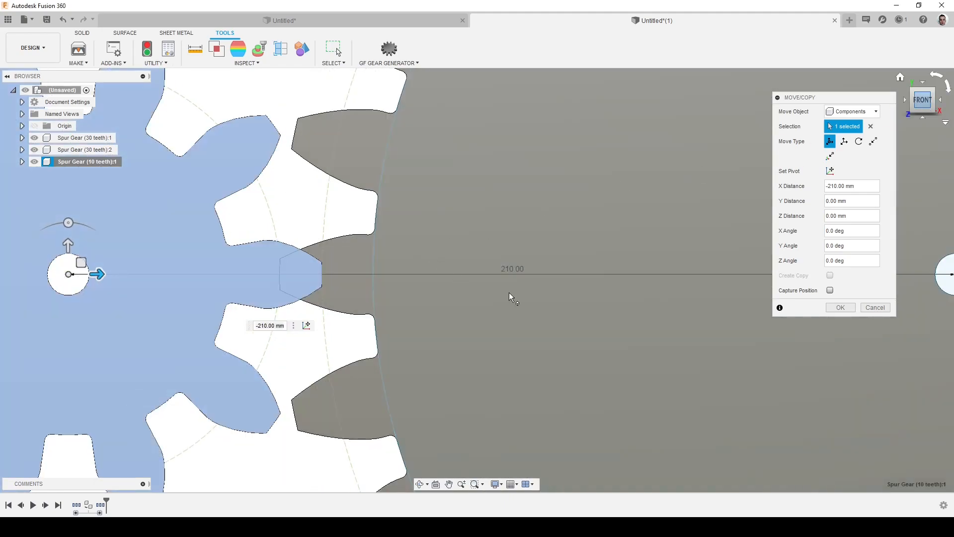
scroll(311, 293, down, 3)
drag(156, 279, 195, 270)
Rotate the 10-tooth gear 18 degrees about Z so its teeth engage the 30-tooth gear
mouse_move(163, 226)
mouse_down()
mouse_move(139, 229)
mouse_move(146, 225)
mouse_up()
text(18)
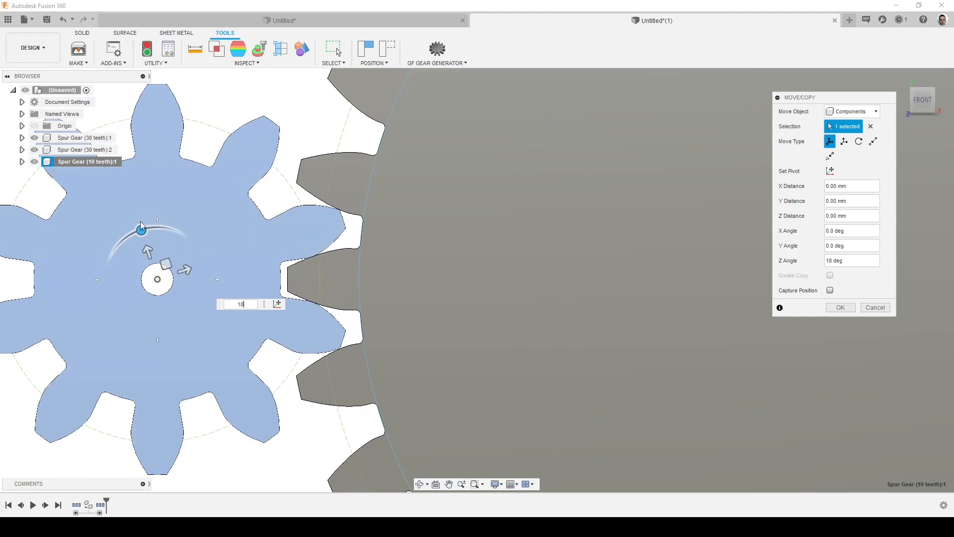
click(840, 308)
Examine the tooth contacts between the 10-tooth and 30-tooth gears for gaps and overlaps
scroll(308, 288, up, 15)
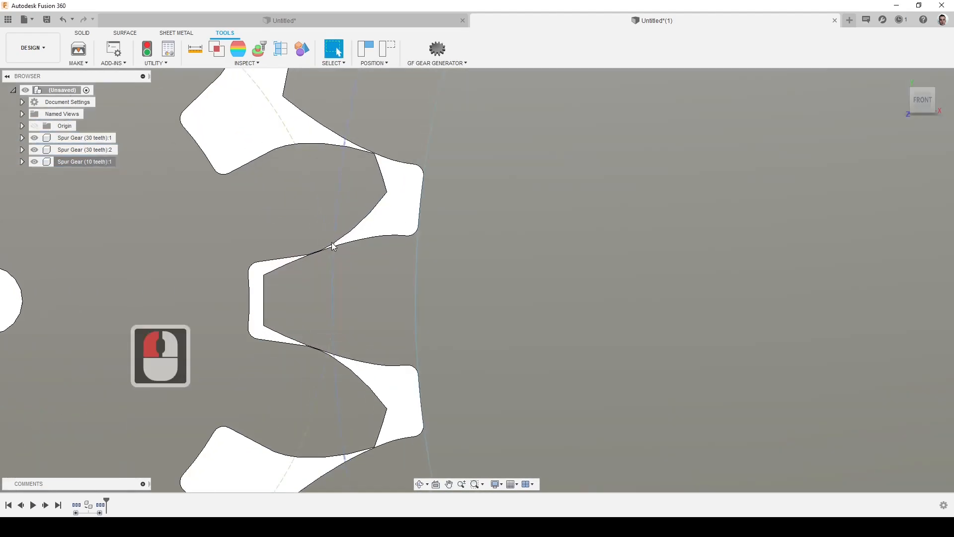
scroll(353, 373, up, 8)
scroll(352, 201, down, 11)
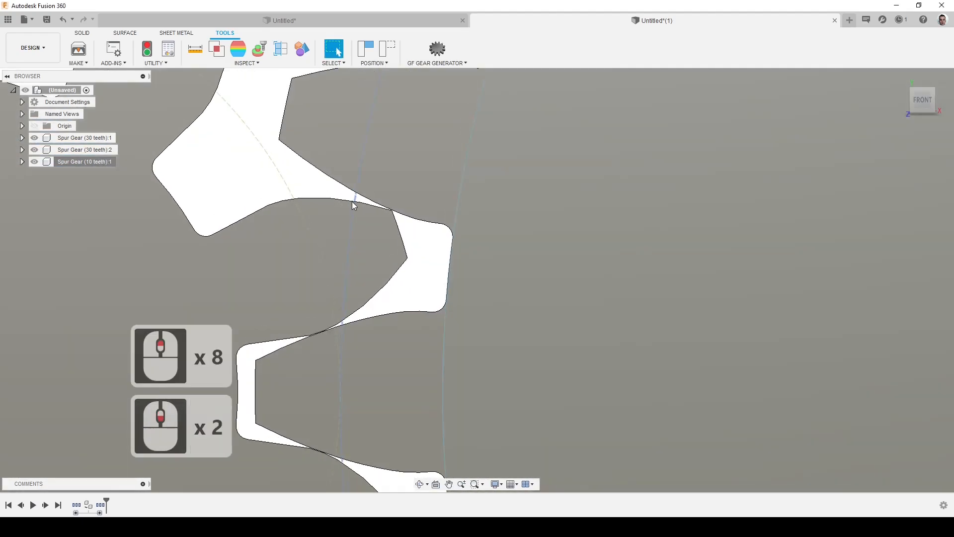
scroll(292, 191, up, 4)
scroll(223, 198, up, 4)
scroll(298, 308, down, 10)
scroll(302, 348, up, 6)
scroll(311, 318, down, 8)
scroll(323, 231, up, 20)
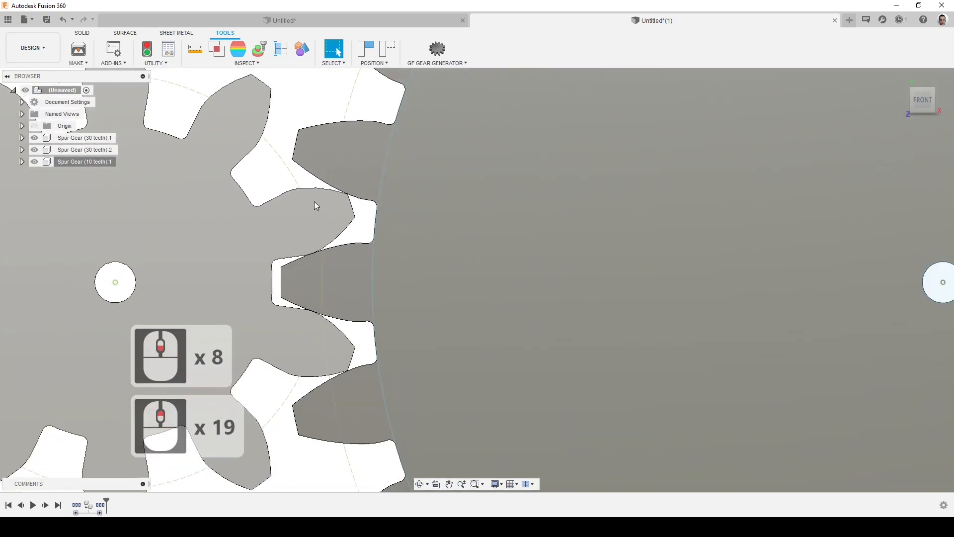
scroll(308, 261, up, 8)
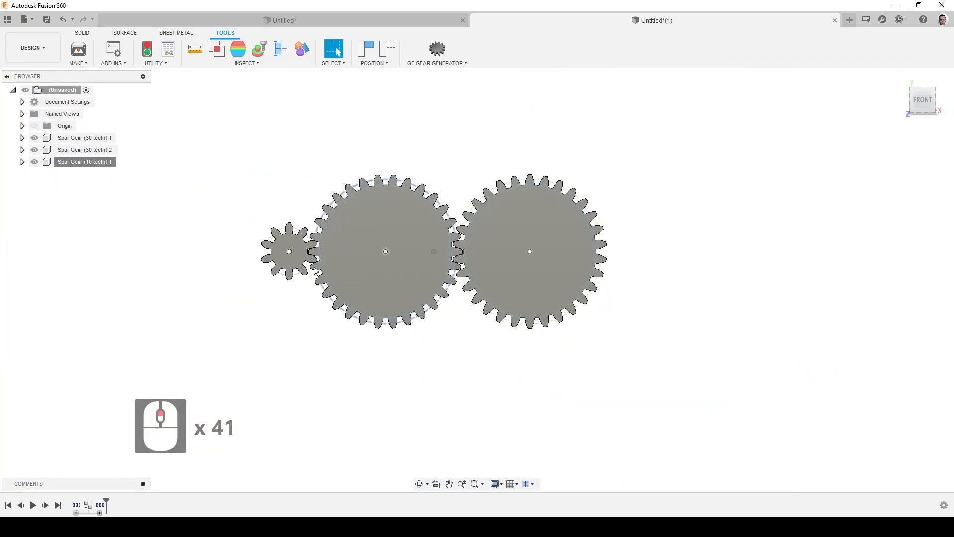
Run the SpurGear script again to generate a second 10-tooth gear
click(118, 56)
scroll(531, 292, down, 4)
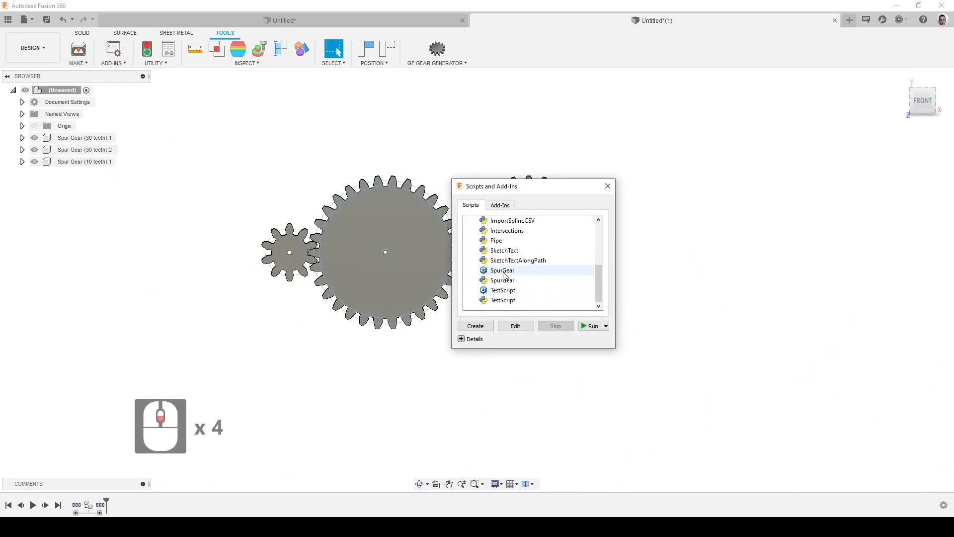
click(591, 326)
Generate a 20-tooth spur gear with module 10 using the SpurGear script
scroll(525, 287, up, 3)
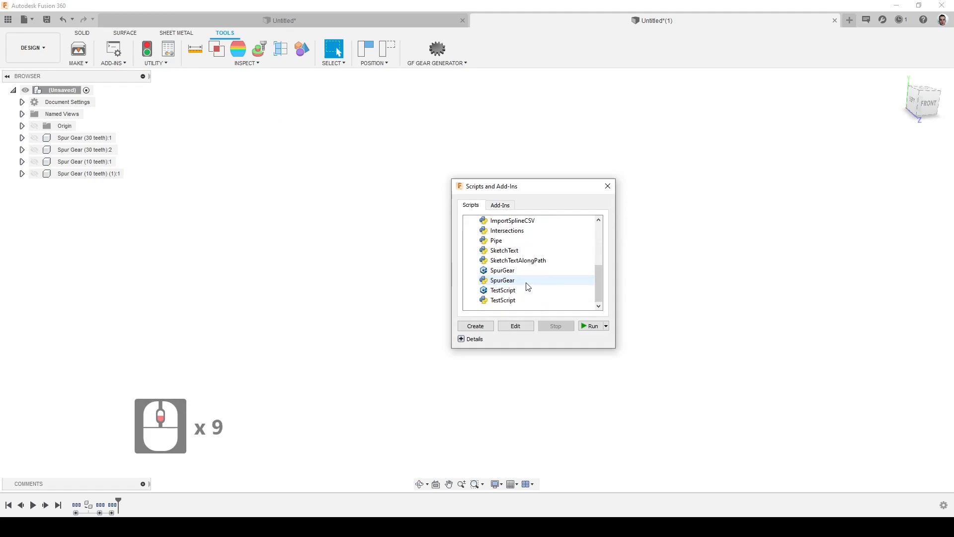
click(591, 326)
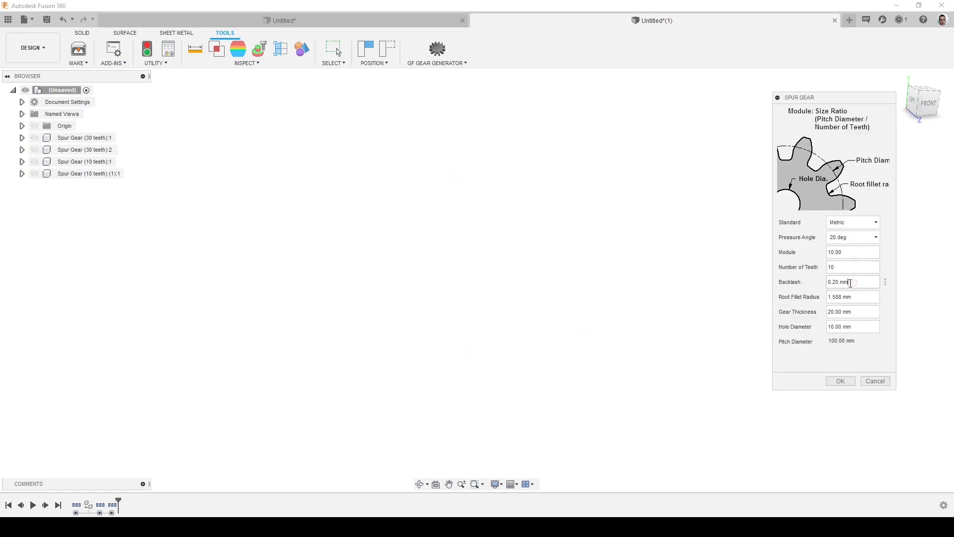
text(020)
click(844, 382)
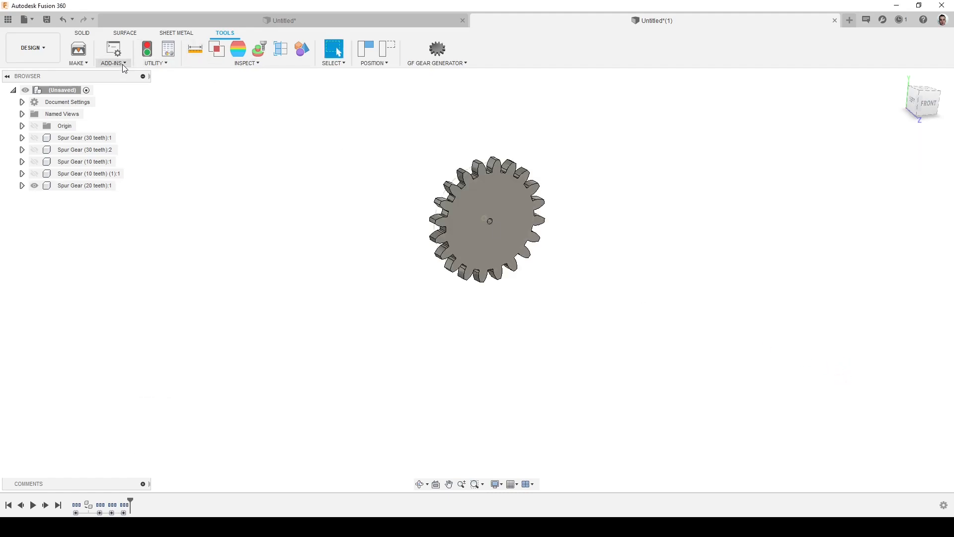
Generate a second 20-tooth spur gear with module 10 using the SpurGear script, entering a new backlash value
click(114, 48)
scroll(526, 288, down, 10)
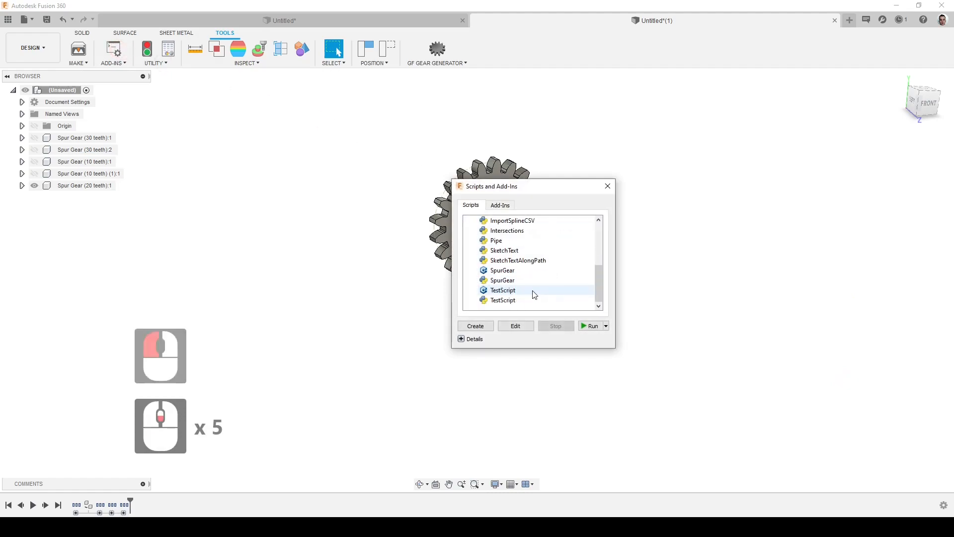
click(497, 274)
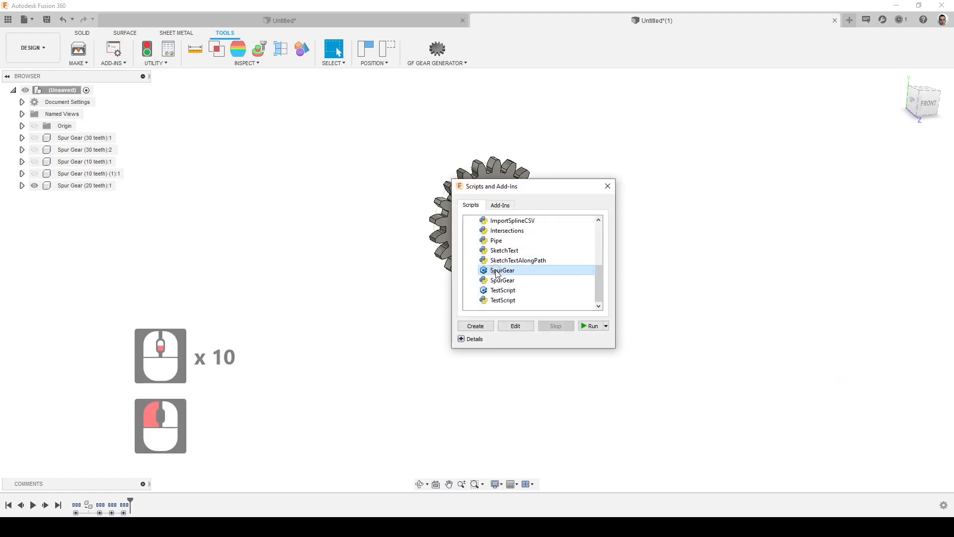
click(587, 325)
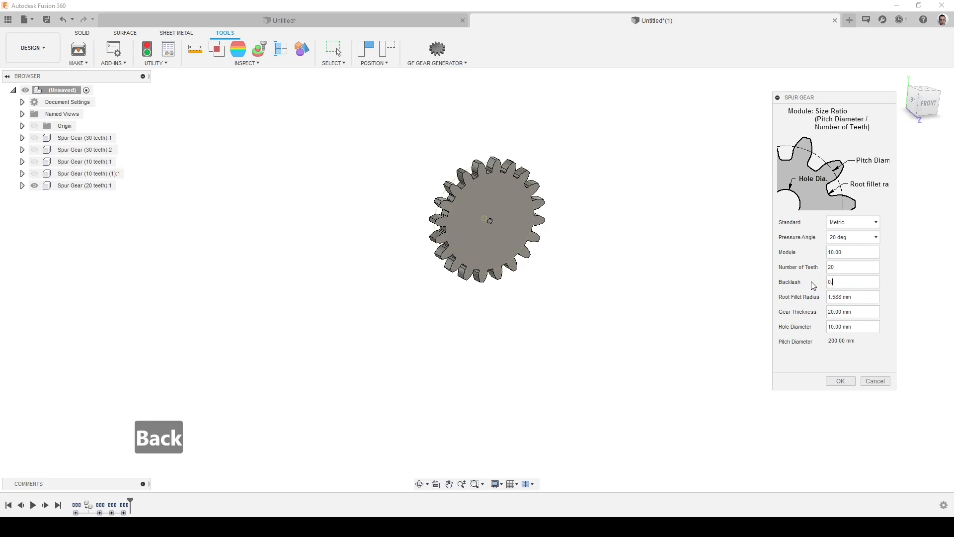
click(845, 382)
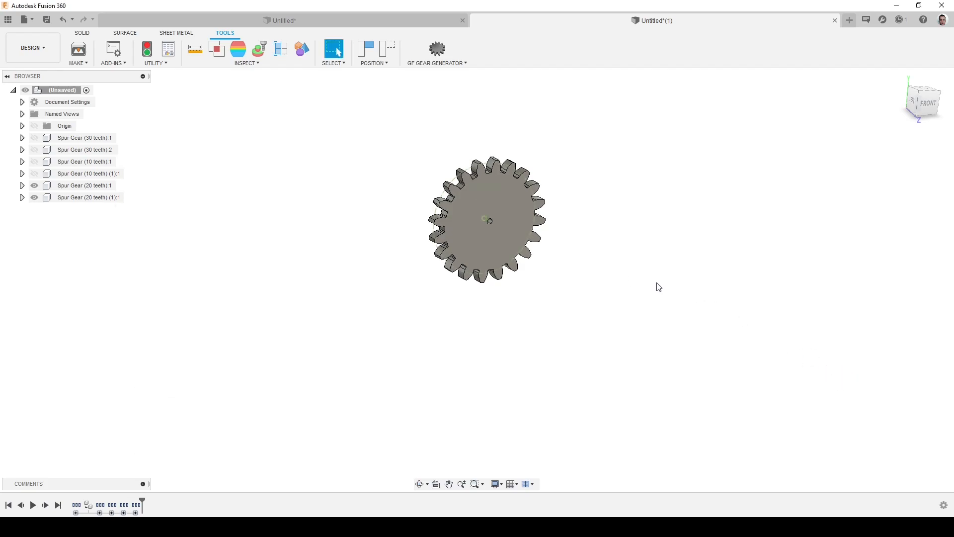
Move the second 20-tooth gear 30 mm along its axis, away from the first 20-tooth gear
right_click(75, 199)
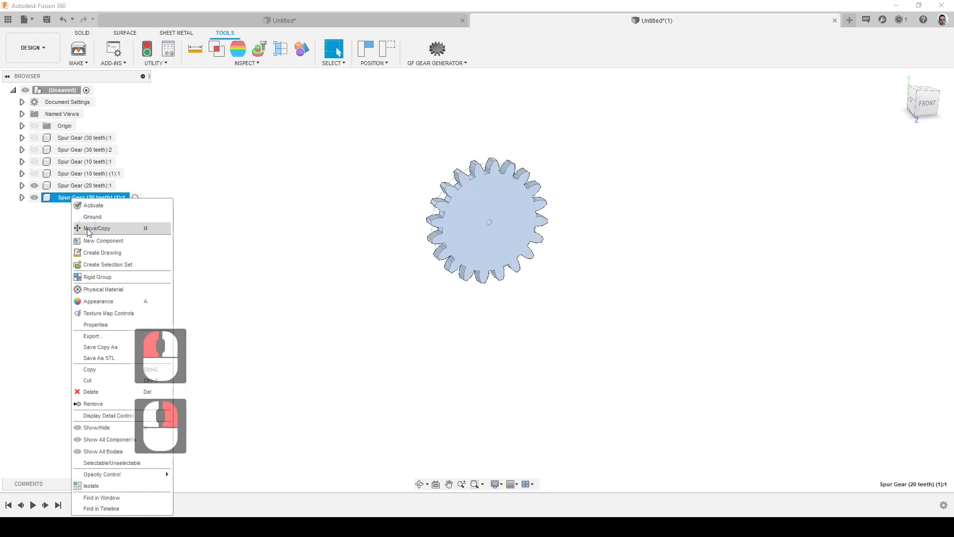
click(90, 229)
shift+middle_drag(497, 213, 501, 229)
drag(501, 229, 517, 236)
click(839, 307)
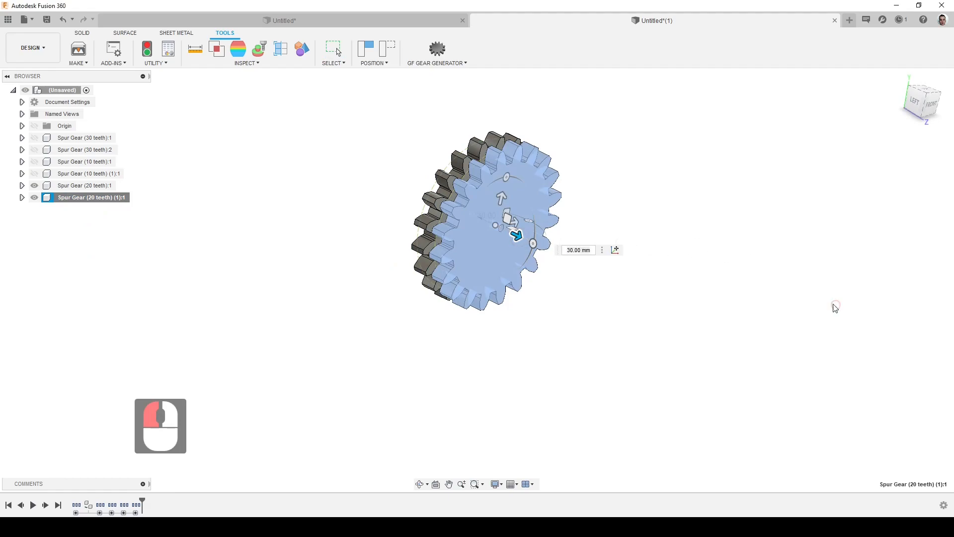
Compare the tooth flanks and root fillets of the two stacked 20-tooth gears from the front for backlash differences
click(924, 114)
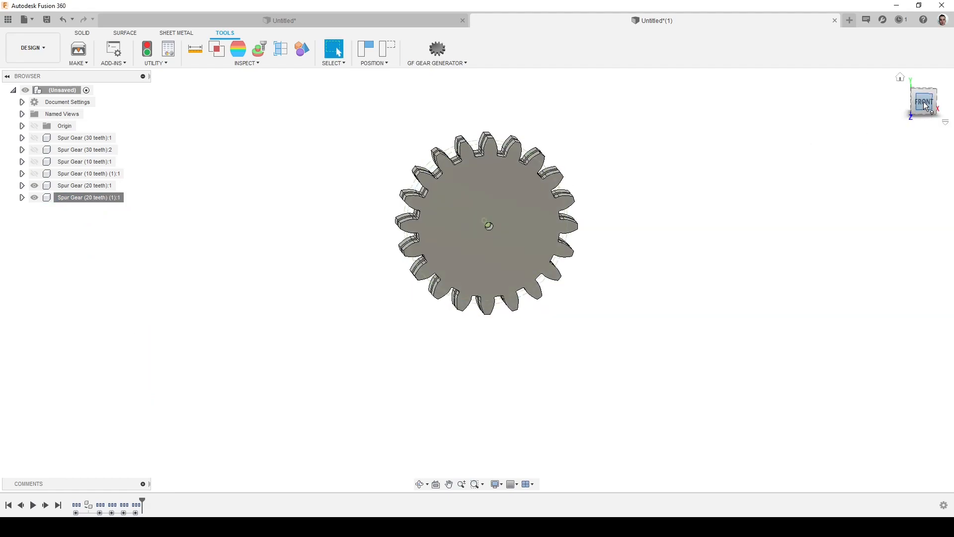
scroll(485, 138, up, 15)
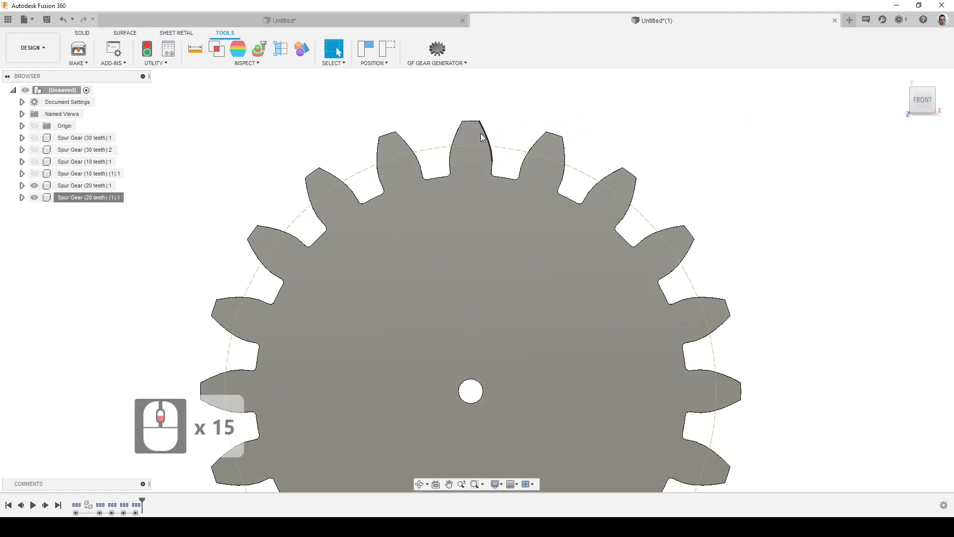
scroll(470, 127, up, 15)
scroll(521, 243, up, 4)
scroll(520, 243, down, 3)
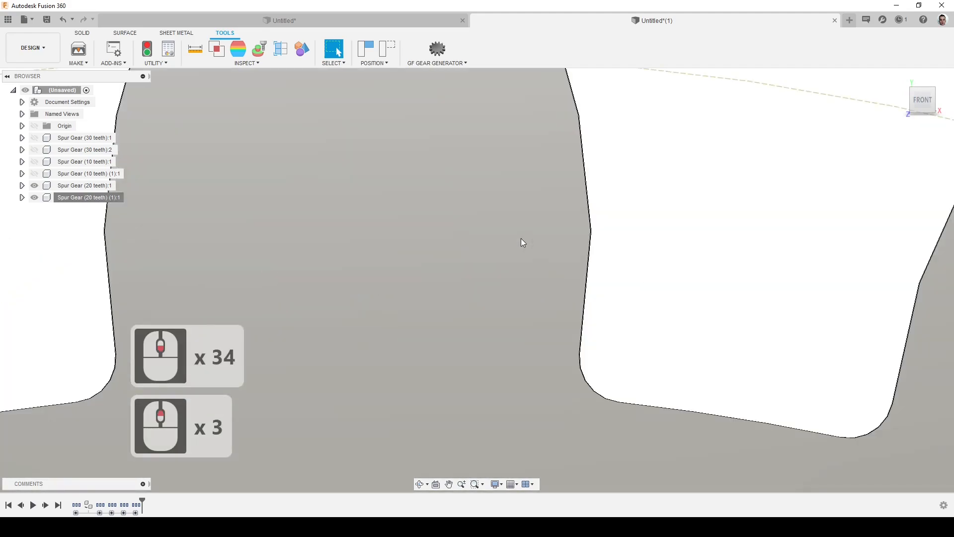
scroll(547, 248, down, 16)
scroll(563, 298, up, 13)
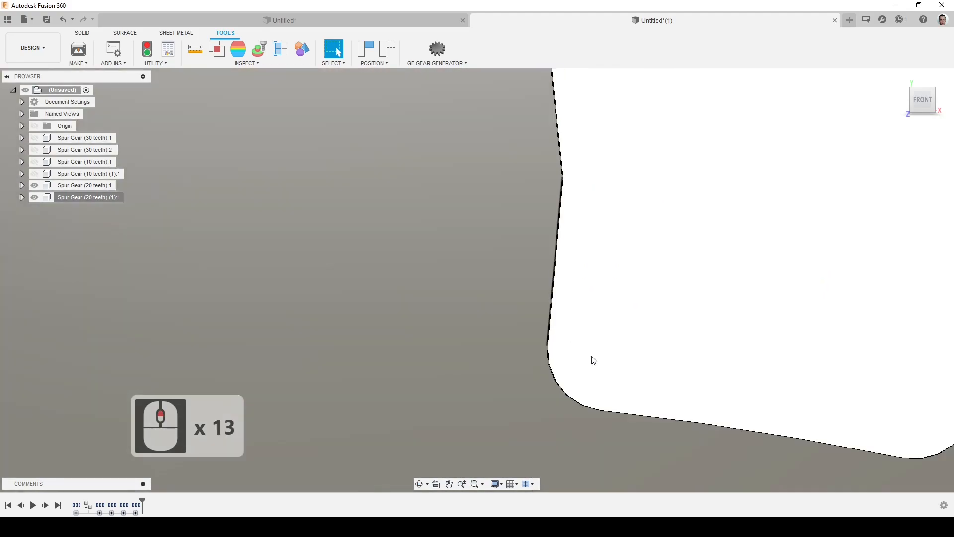
scroll(598, 413, down, 14)
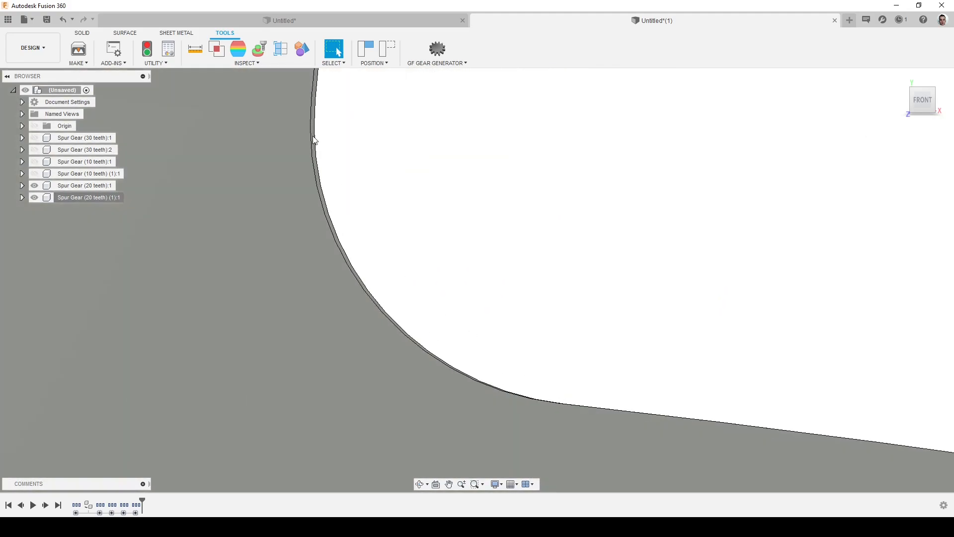
scroll(328, 194, up, 3)
scroll(328, 193, up, 20)
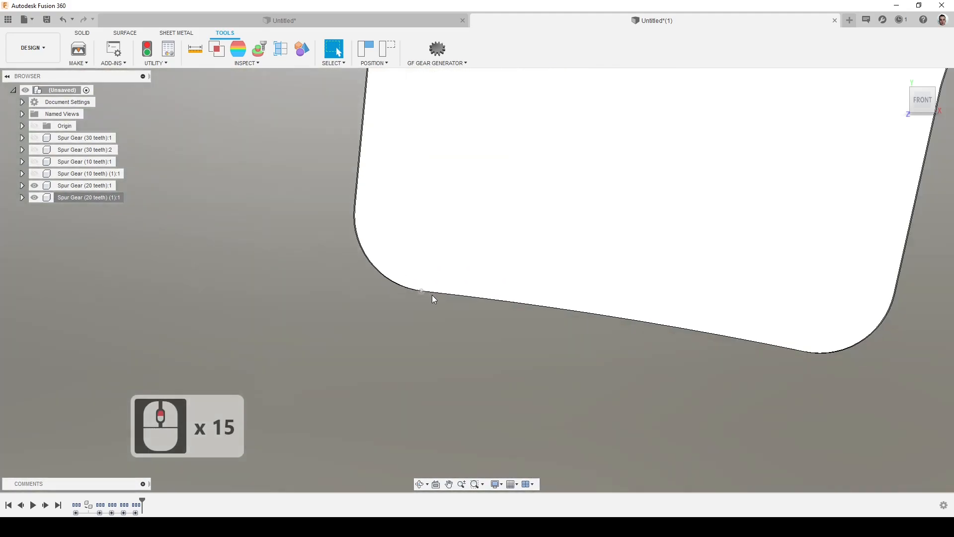
scroll(214, 239, down, 18)
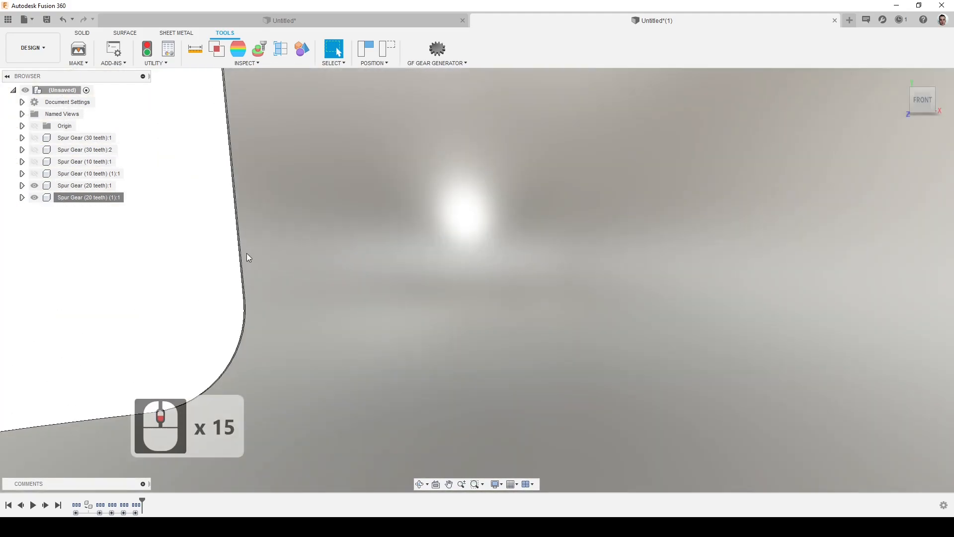
scroll(256, 268, up, 10)
scroll(392, 261, up, 10)
shift+middle_drag(392, 261, 333, 345)
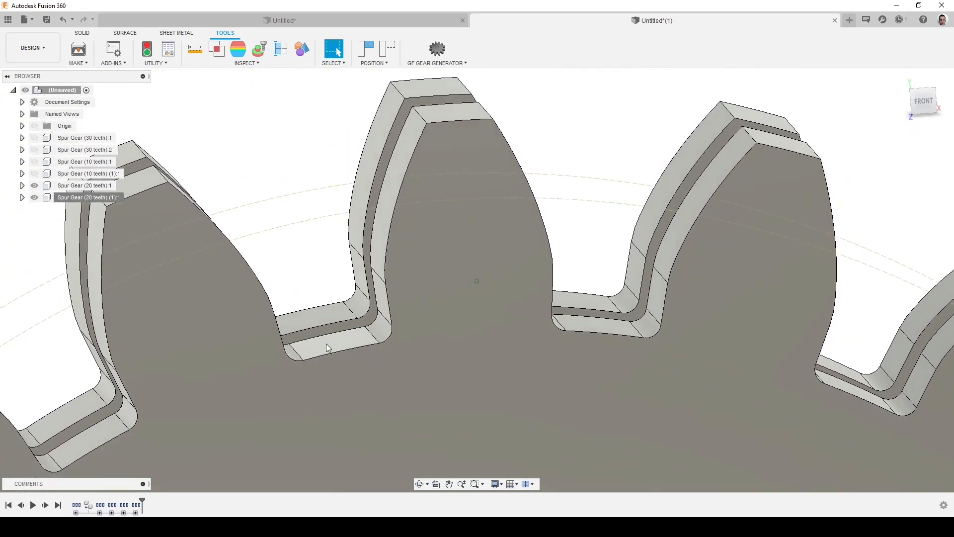
click(925, 103)
scroll(298, 279, up, 20)
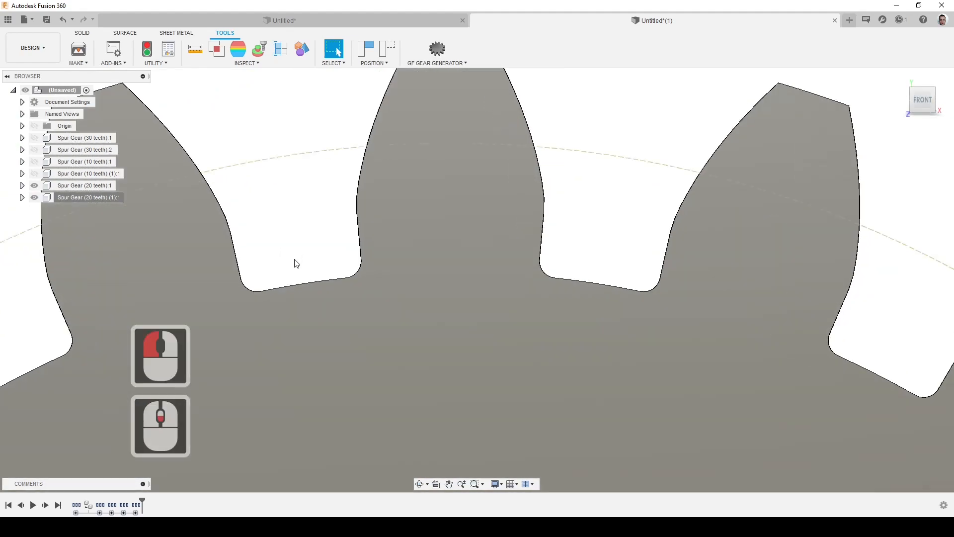
scroll(348, 293, down, 9)
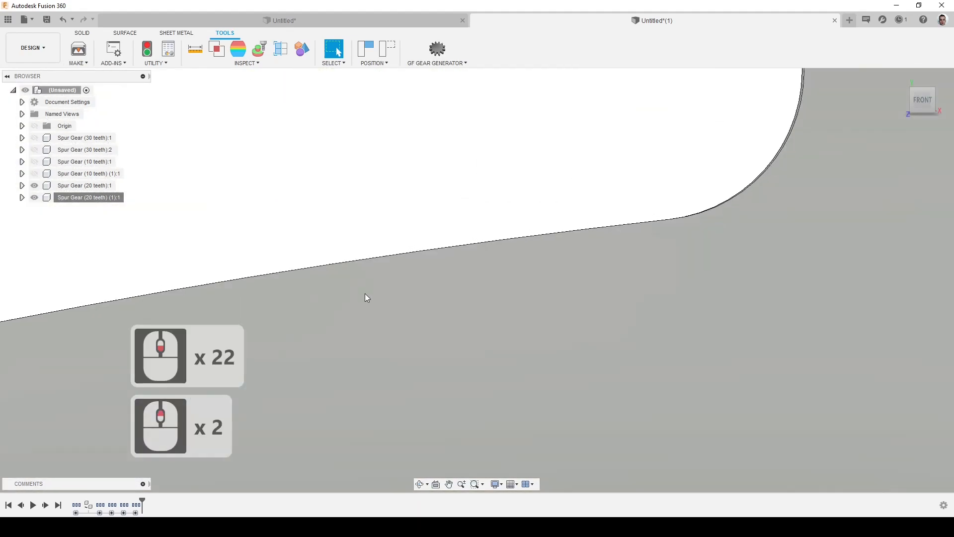
scroll(616, 198, up, 12)
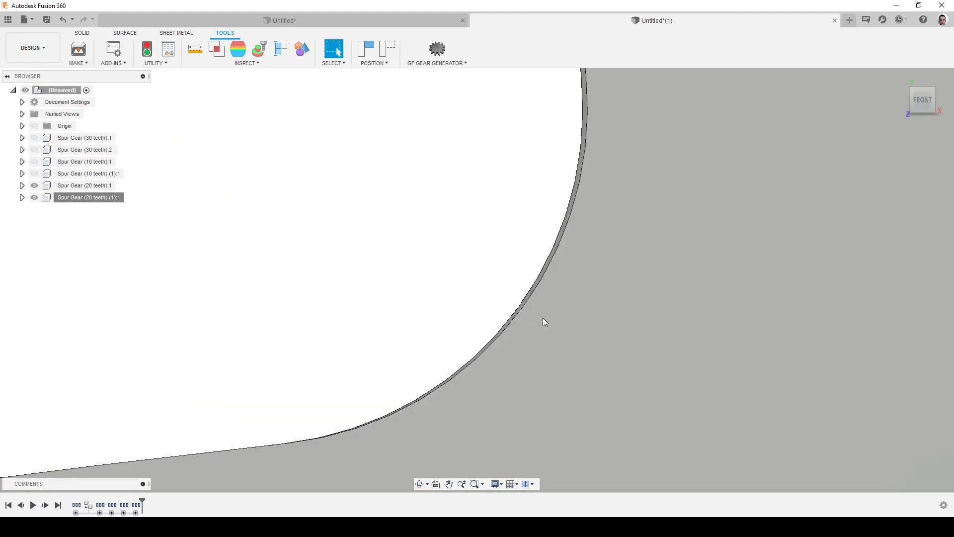
scroll(547, 311, down, 18)
Check the tooth flanks of the two stacked 20-tooth gears from the back
shift+middle_drag(552, 306, 918, 100)
click(919, 102)
scroll(529, 333, down, 12)
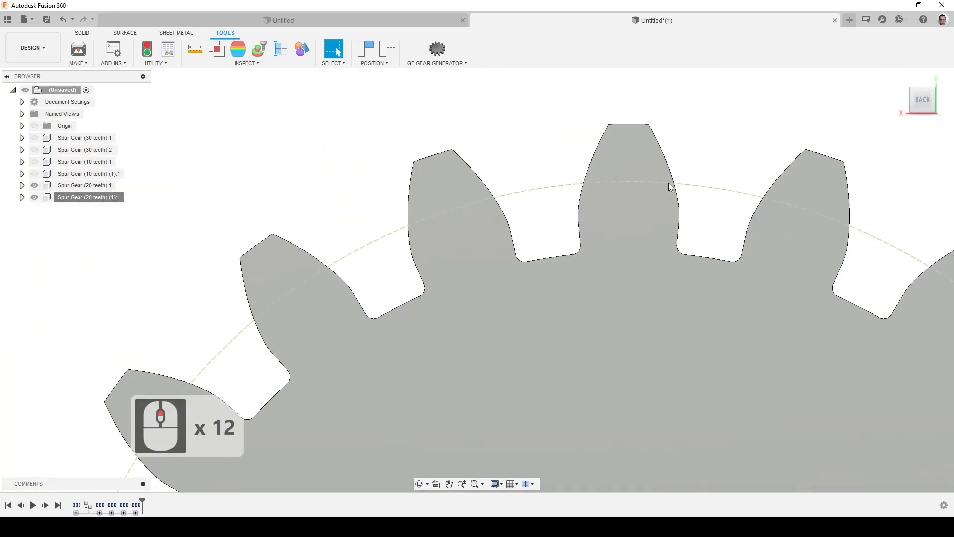
scroll(589, 175, up, 5)
scroll(588, 172, up, 19)
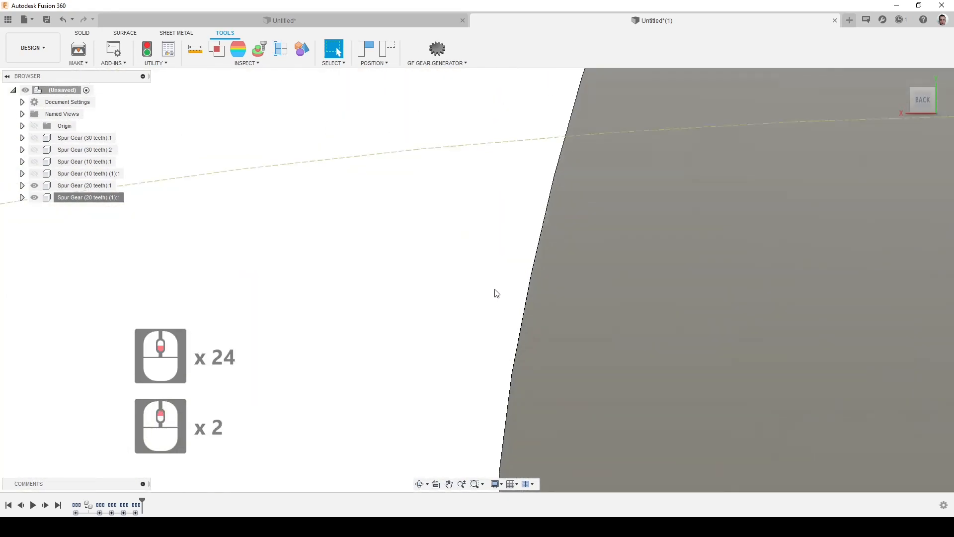
scroll(477, 281, down, 10)
scroll(473, 279, down, 20)
Paste a copy of the second 20-tooth gear and rotate it -9 degrees about Z so its teeth mesh with the original
shift+middle_drag(472, 267, 497, 298)
click(517, 362)
key(ctrl+v)
text(-9)
scroll(487, 254, up, 11)
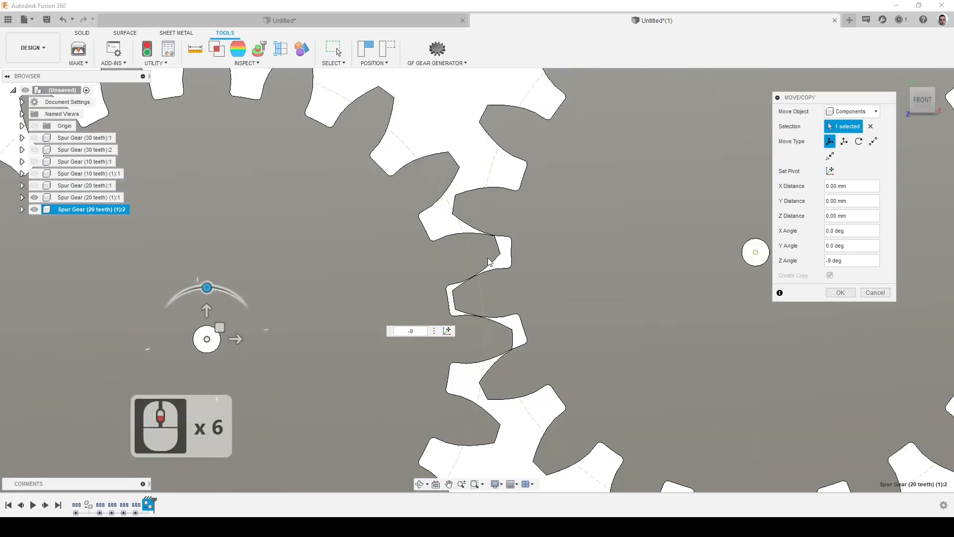
scroll(487, 254, up, 8)
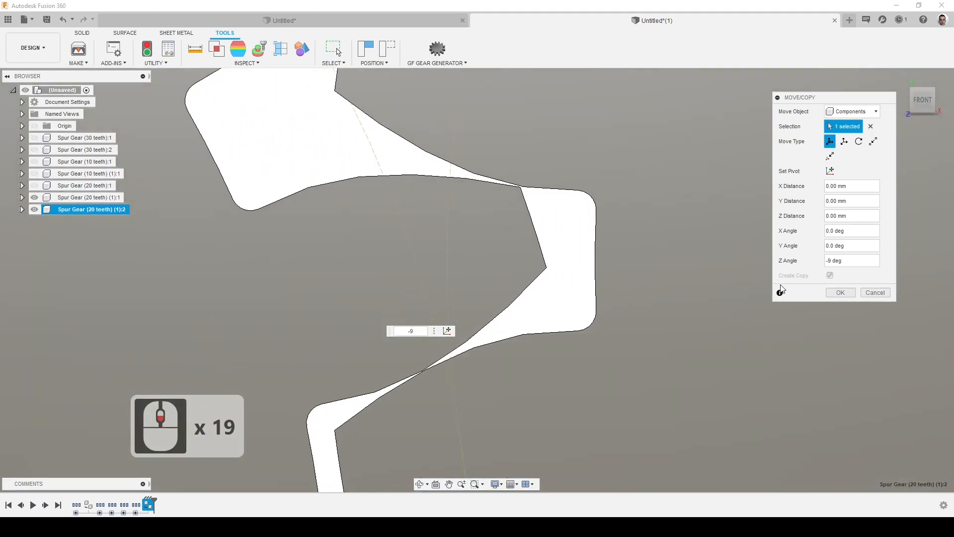
click(840, 292)
Examine the tooth contacts between the two meshed 20-tooth gears for gaps and overlaps
scroll(422, 374, down, 5)
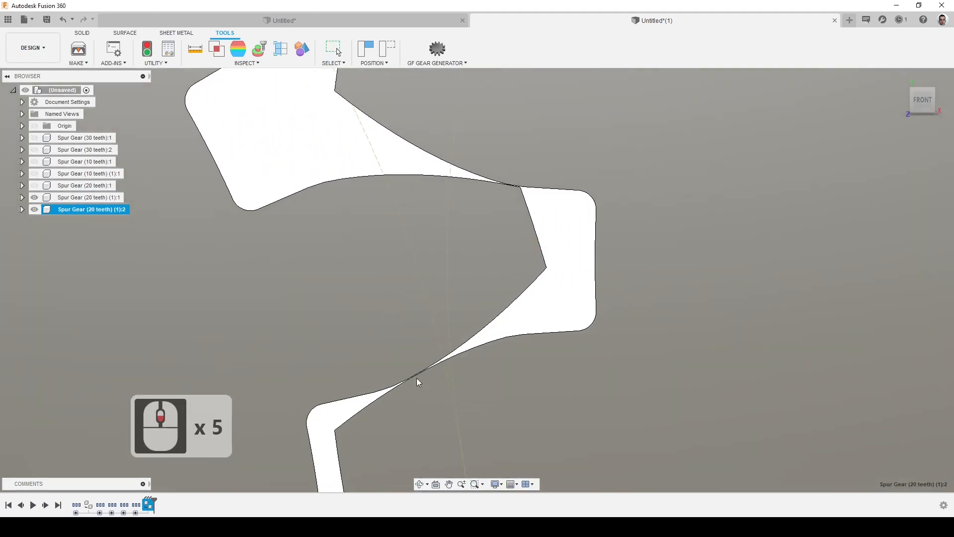
scroll(407, 381, up, 6)
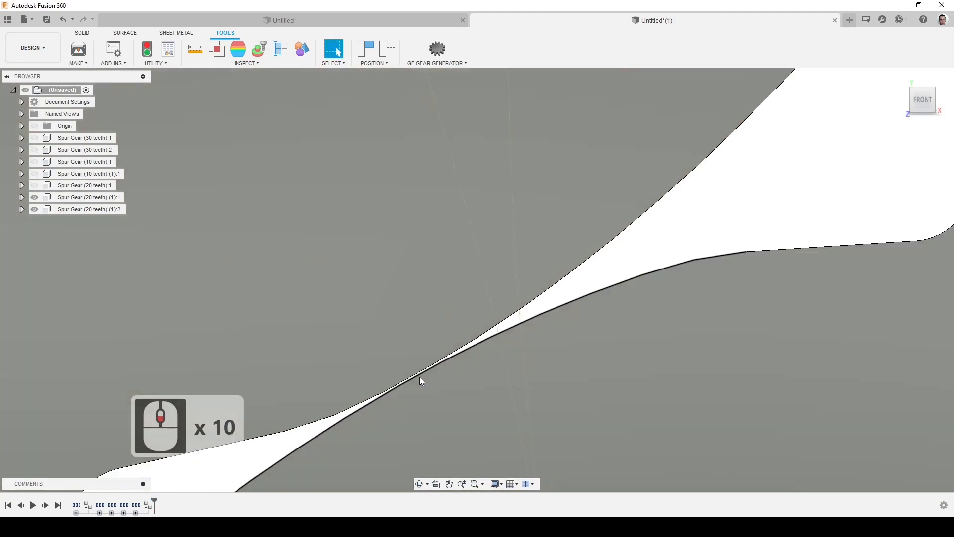
scroll(431, 363, down, 19)
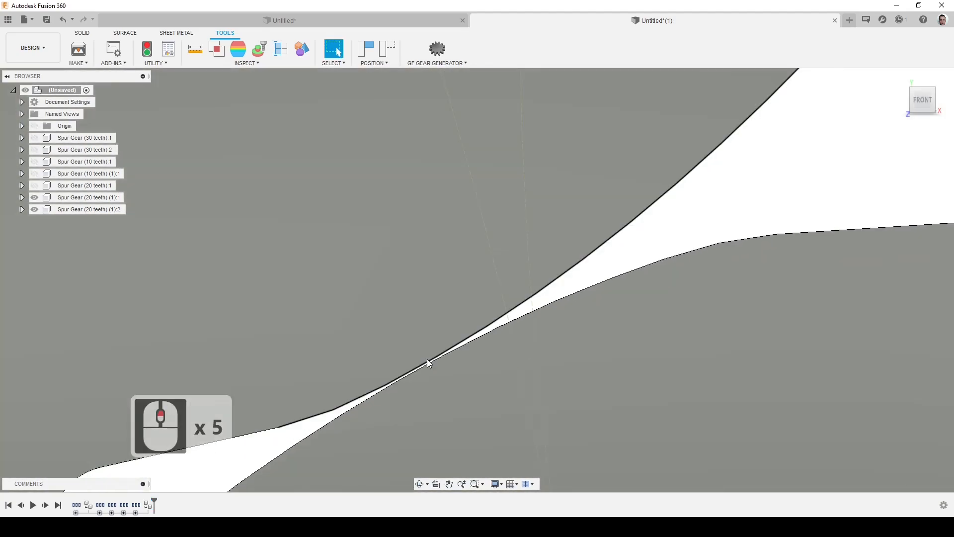
scroll(506, 268, up, 20)
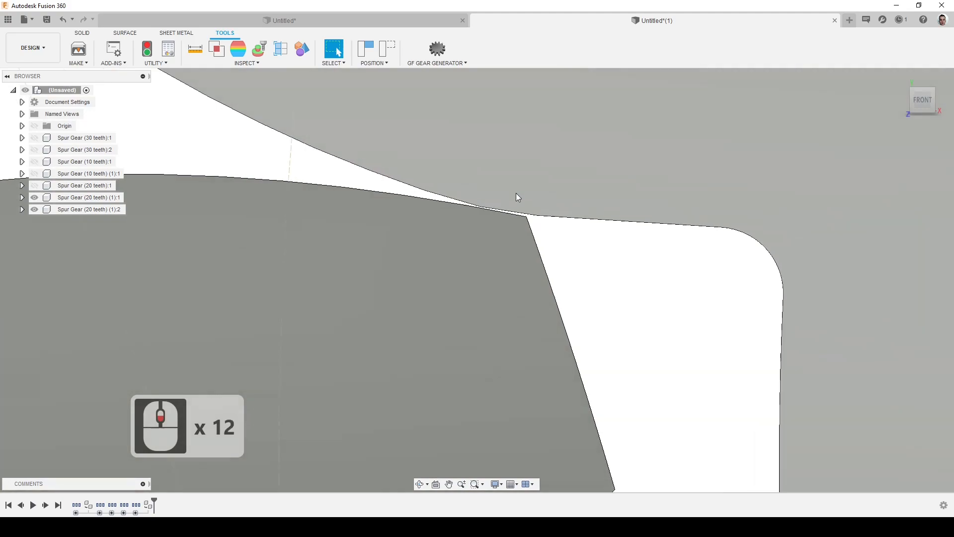
scroll(500, 224, up, 7)
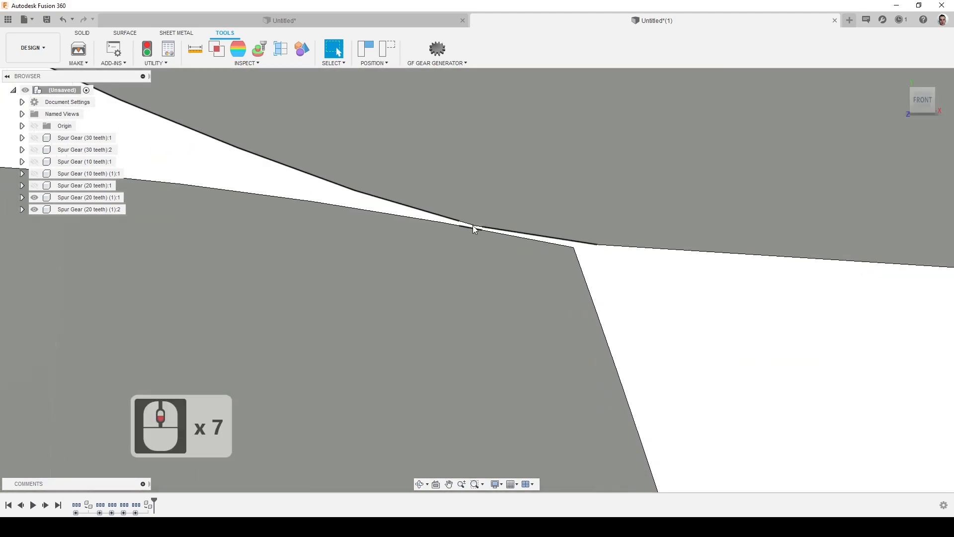
scroll(487, 226, down, 9)
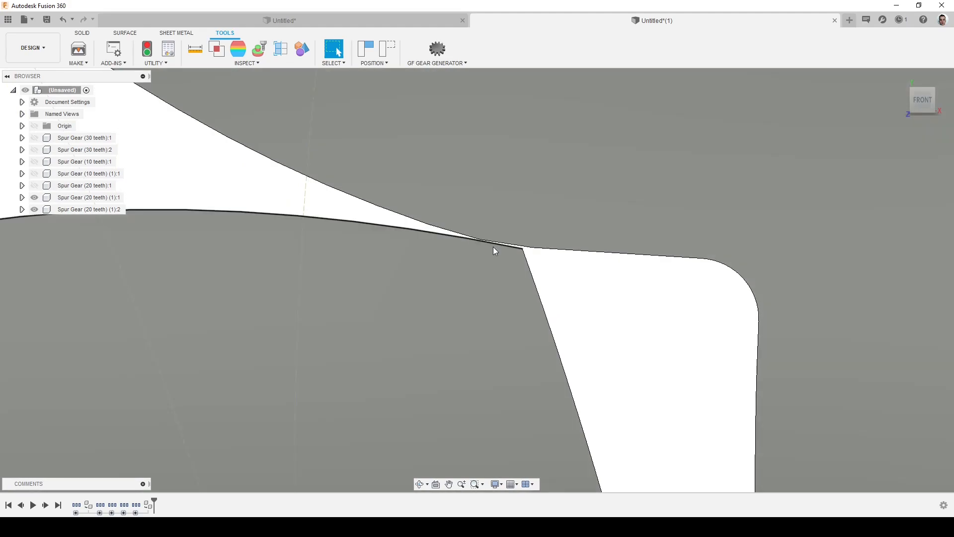
scroll(492, 243, up, 4)
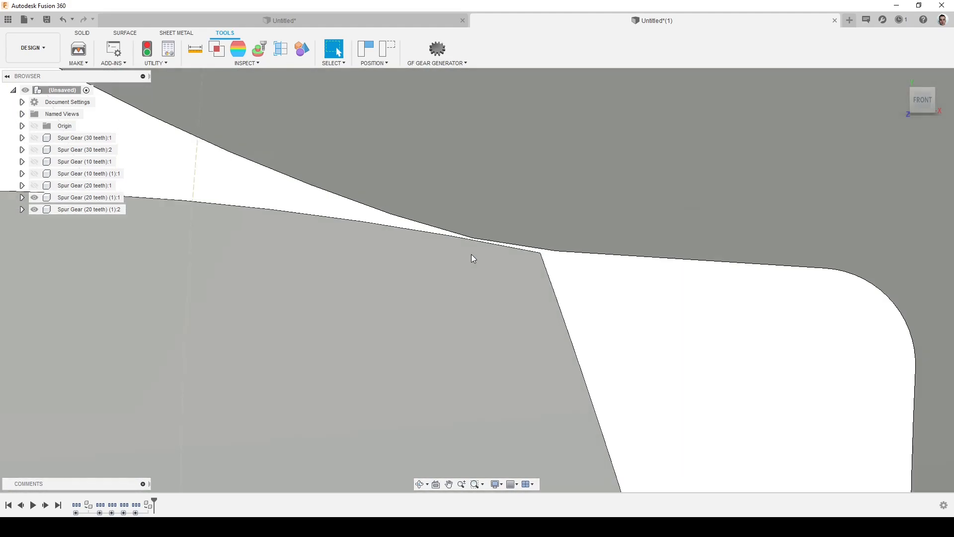
scroll(468, 239, down, 2)
scroll(466, 231, down, 12)
scroll(440, 216, down, 5)
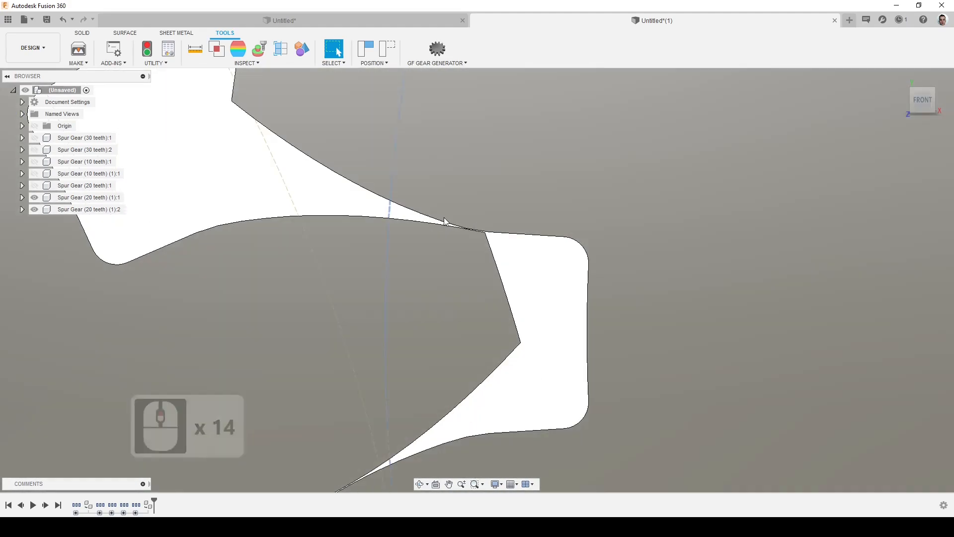
scroll(411, 218, down, 20)
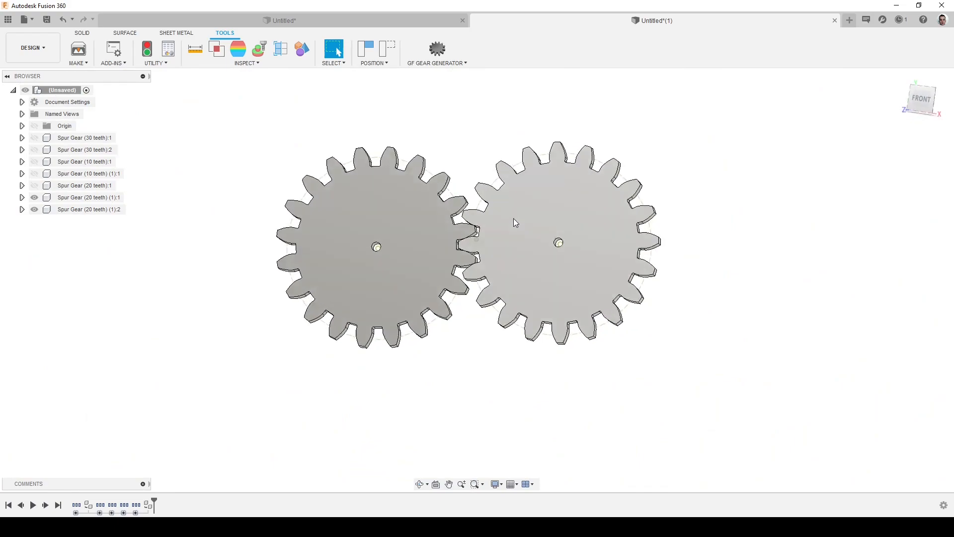
click(114, 50)
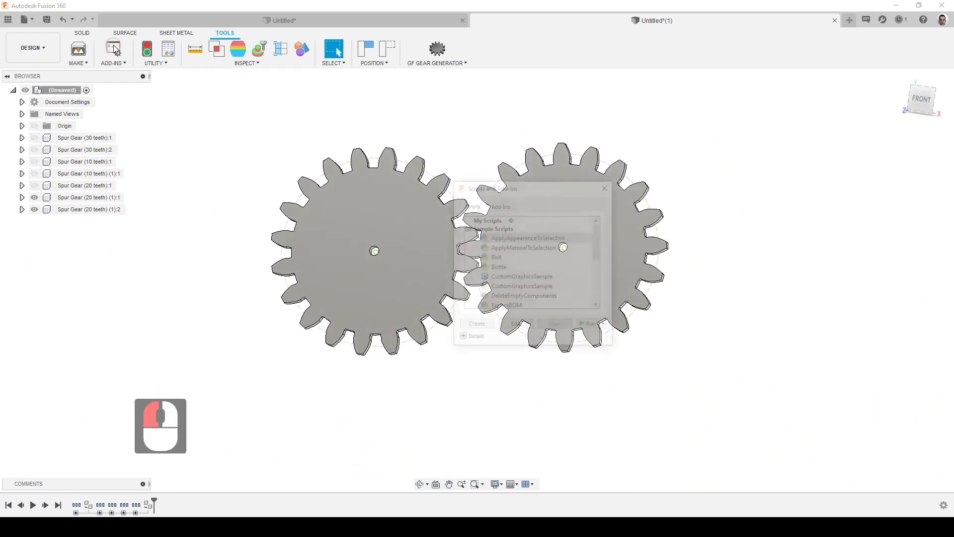
drag(547, 188, 656, 116)
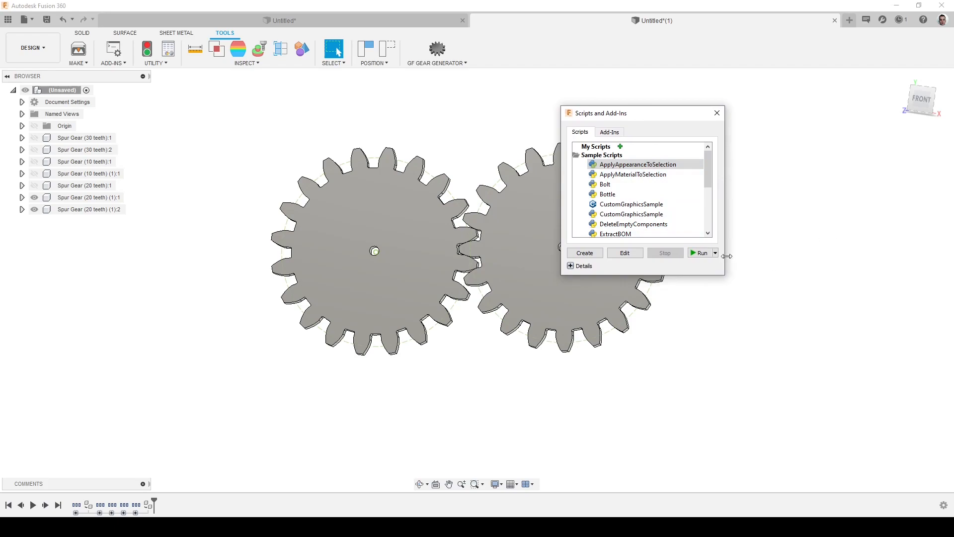
click(703, 254)
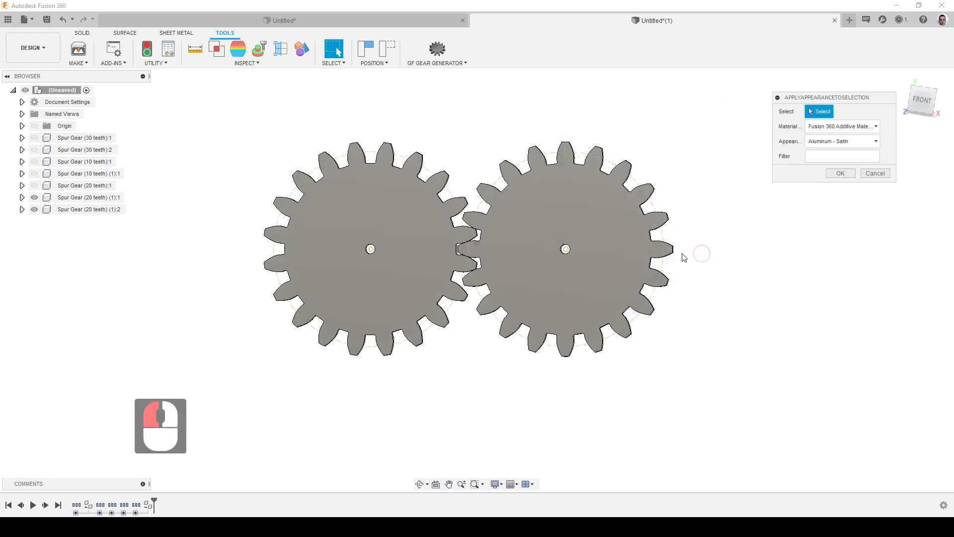
click(62, 211)
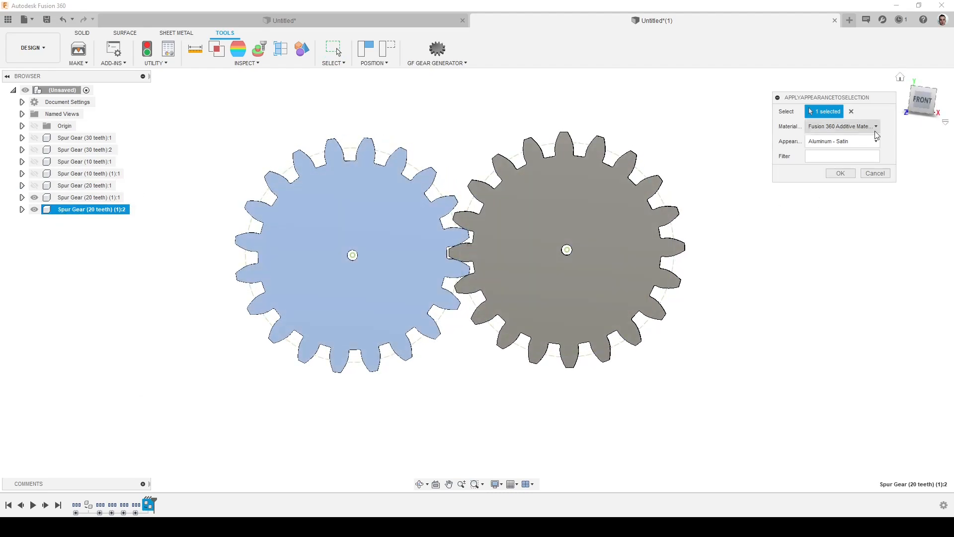
click(882, 176)
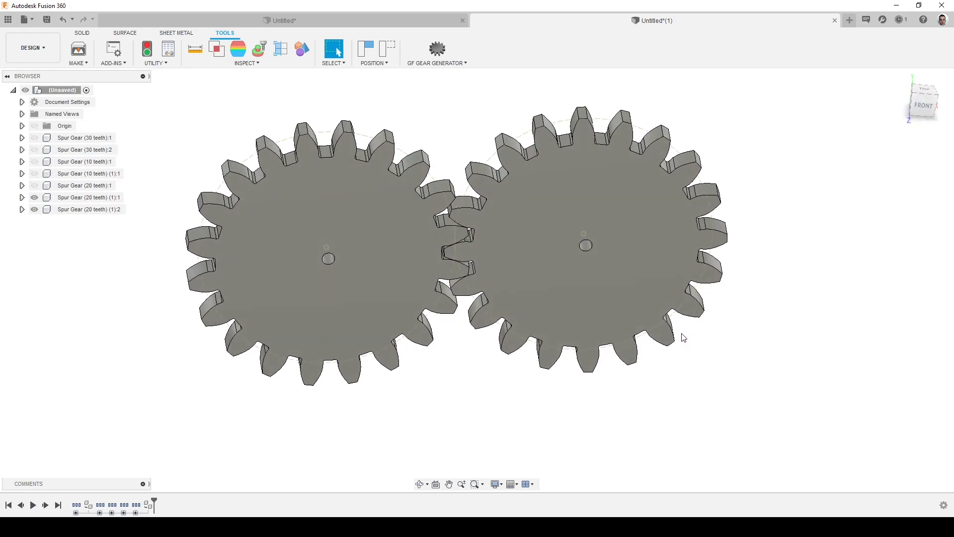